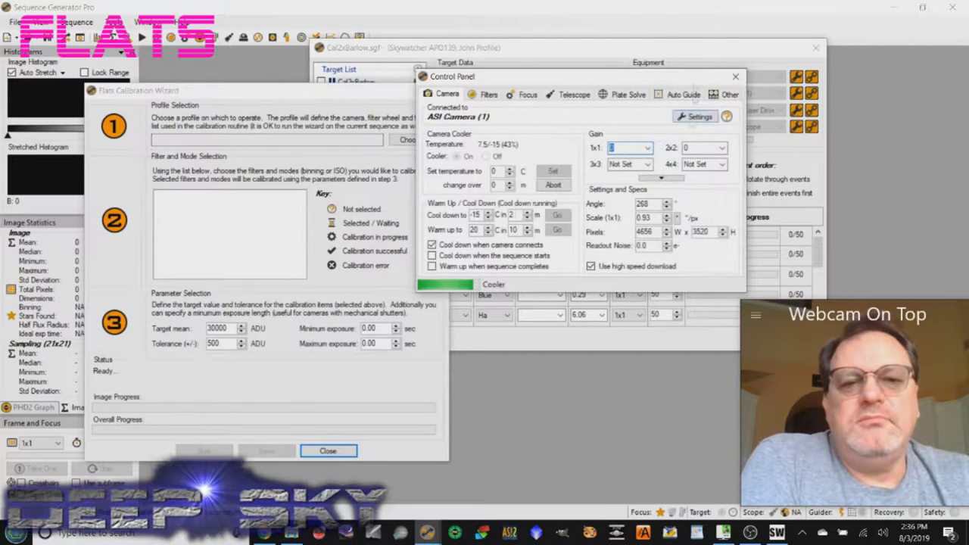
Step: Load the Skywatcher APO0 equipment profile into the Flats Calibration Wizard and accept opening a new sequence
click(405, 140)
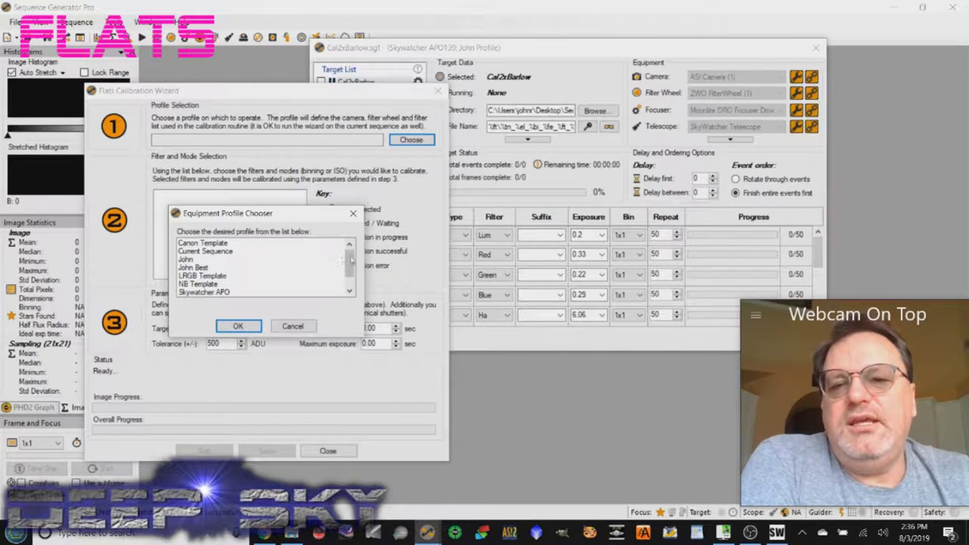
drag(349, 261, 350, 281)
click(227, 285)
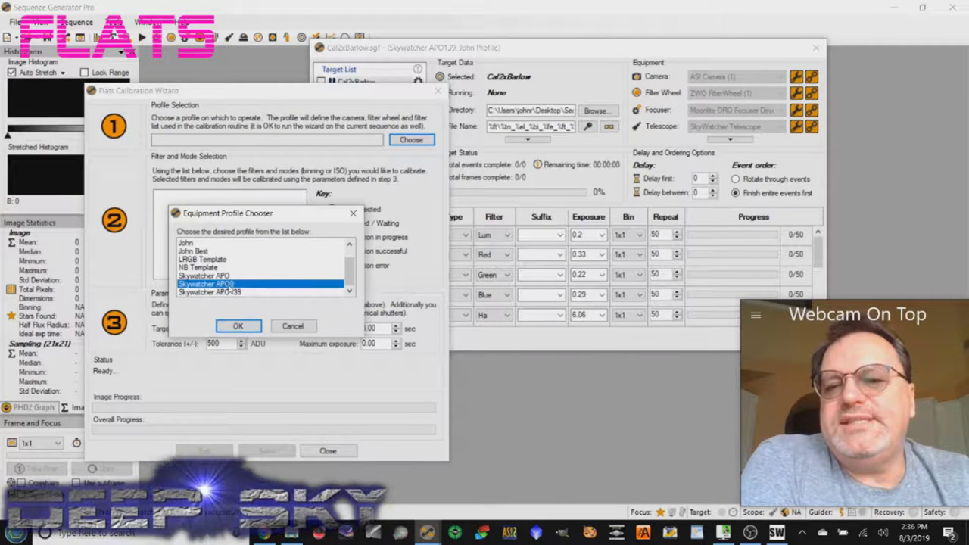
click(238, 326)
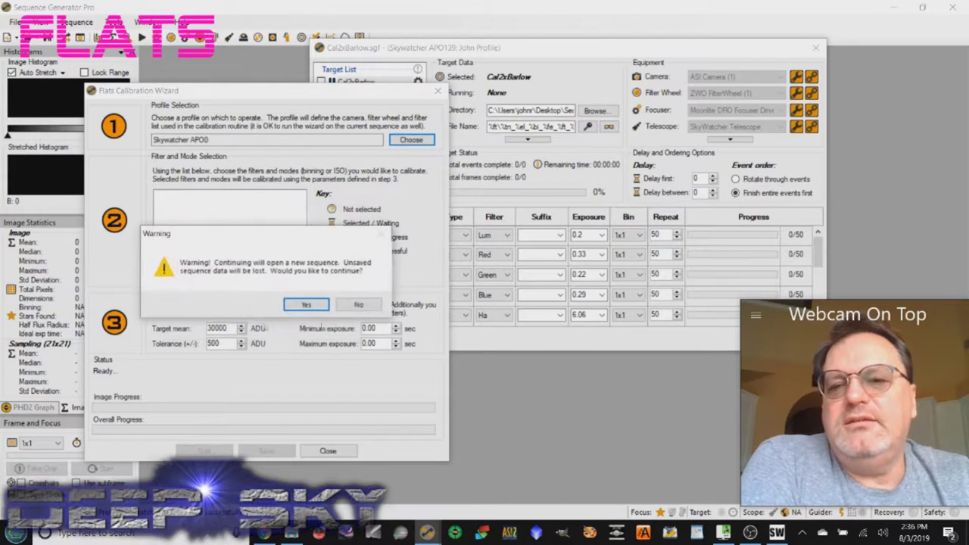
click(309, 305)
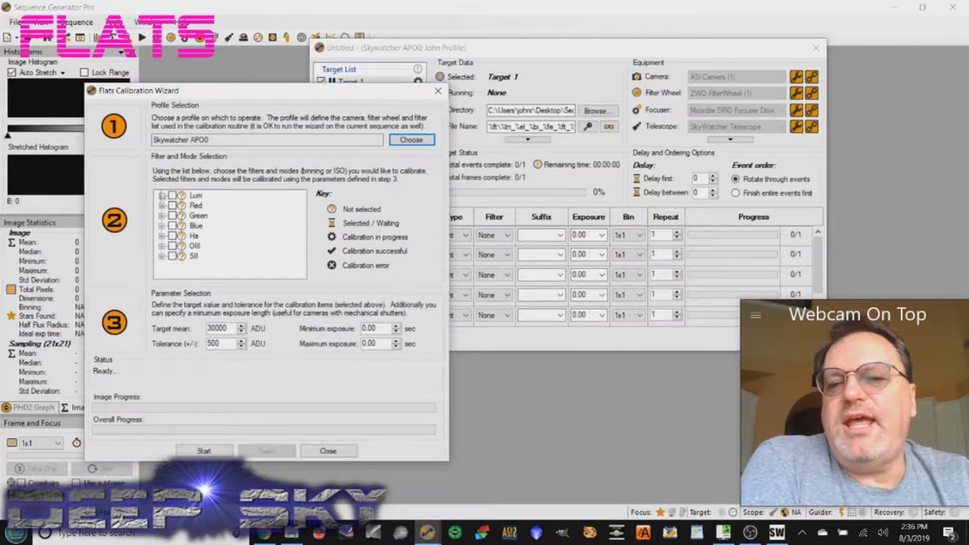
Step: Select 1x1 binning for the Lum, Red, Green and Blue filters in the calibration list
click(161, 196)
click(184, 205)
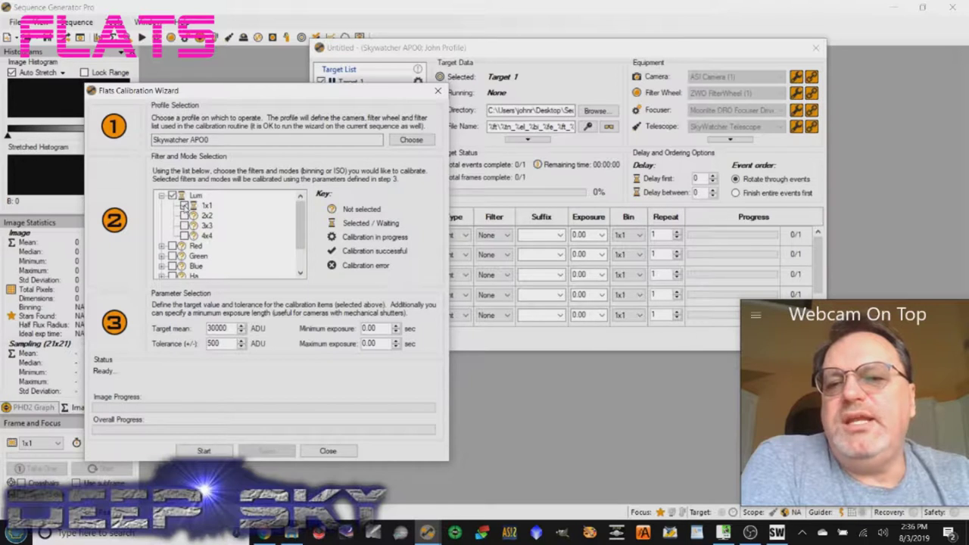
click(161, 247)
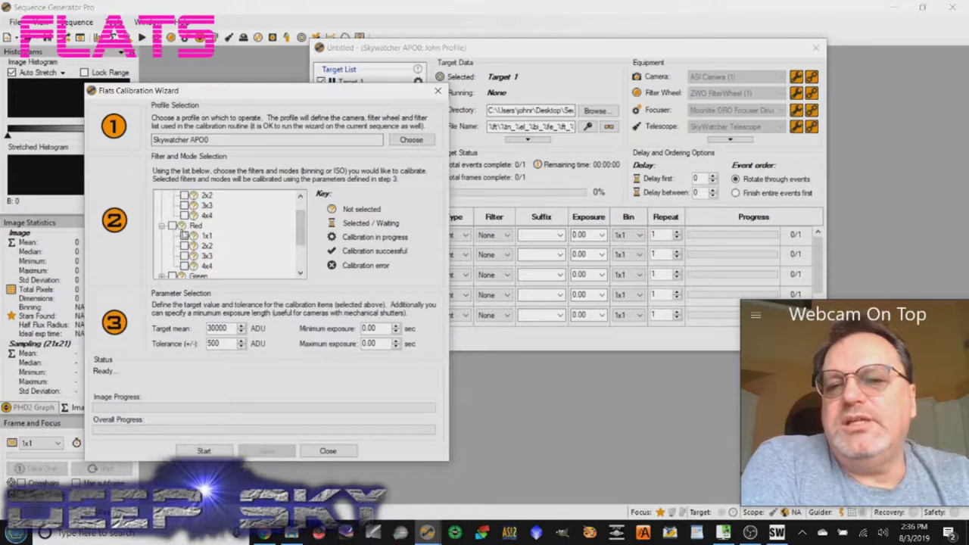
click(184, 235)
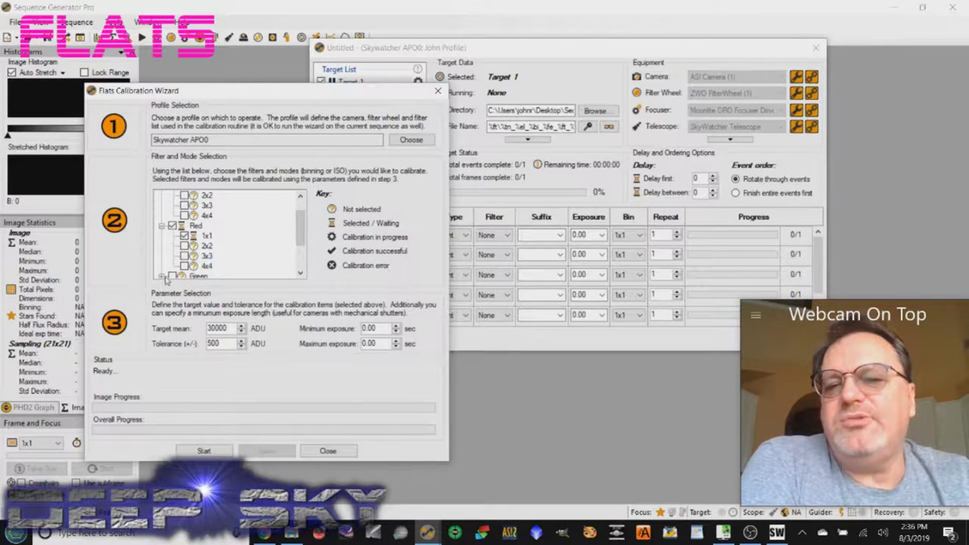
click(161, 276)
click(184, 236)
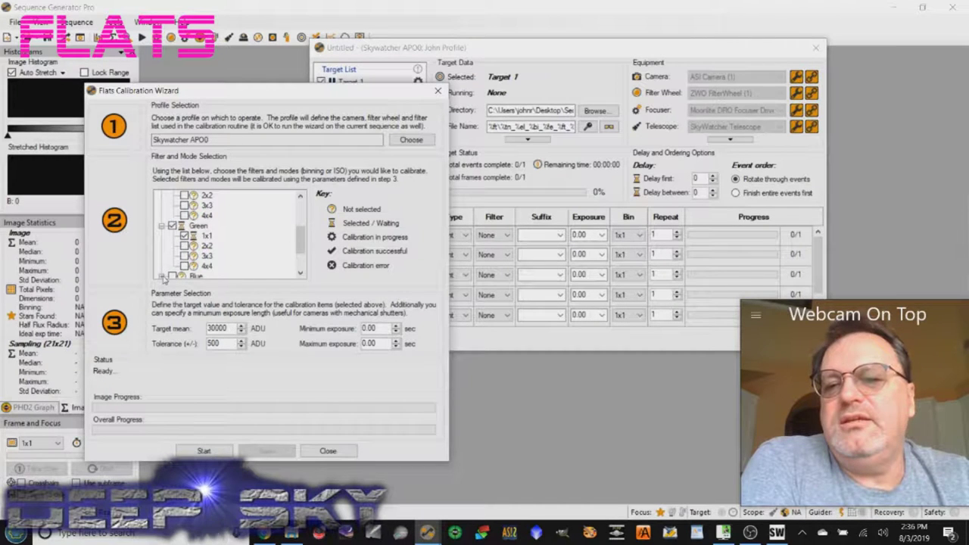
click(161, 276)
click(184, 235)
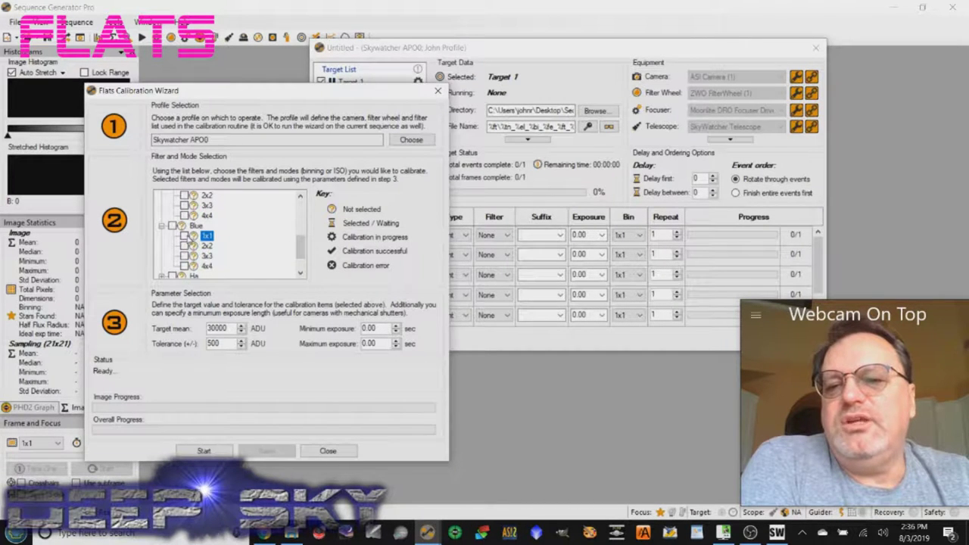
click(184, 236)
Step: Select 1x1 binning for the Ha, OIII and SII filters in the calibration list
click(161, 276)
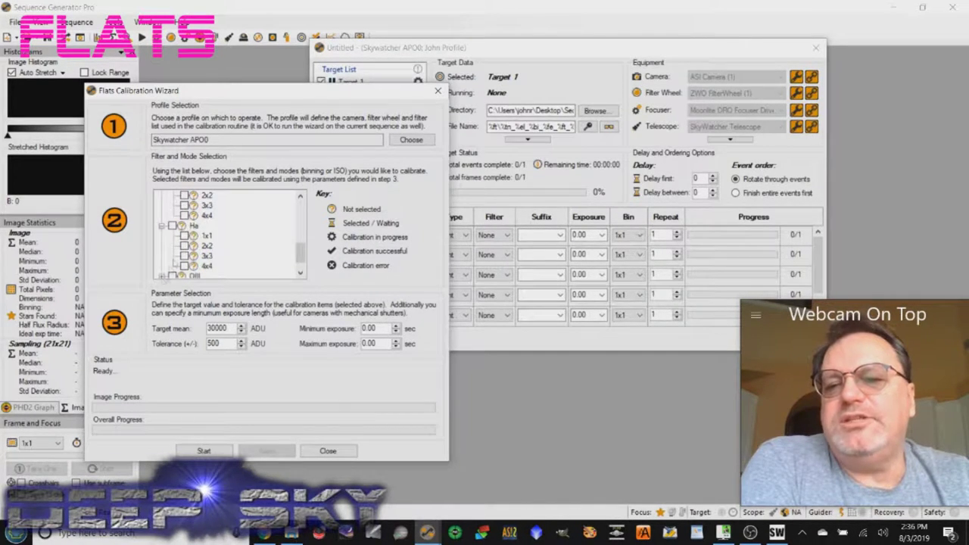
click(184, 235)
click(162, 276)
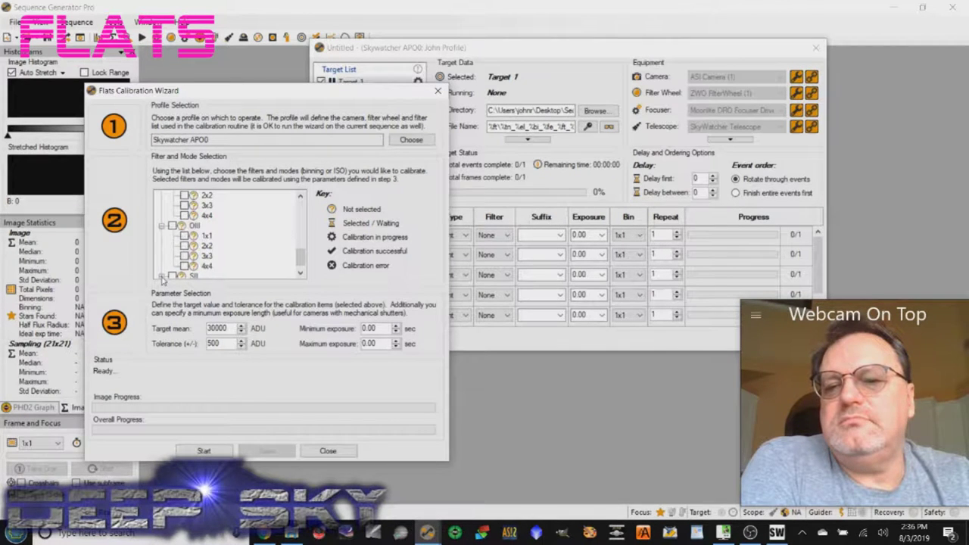
click(184, 235)
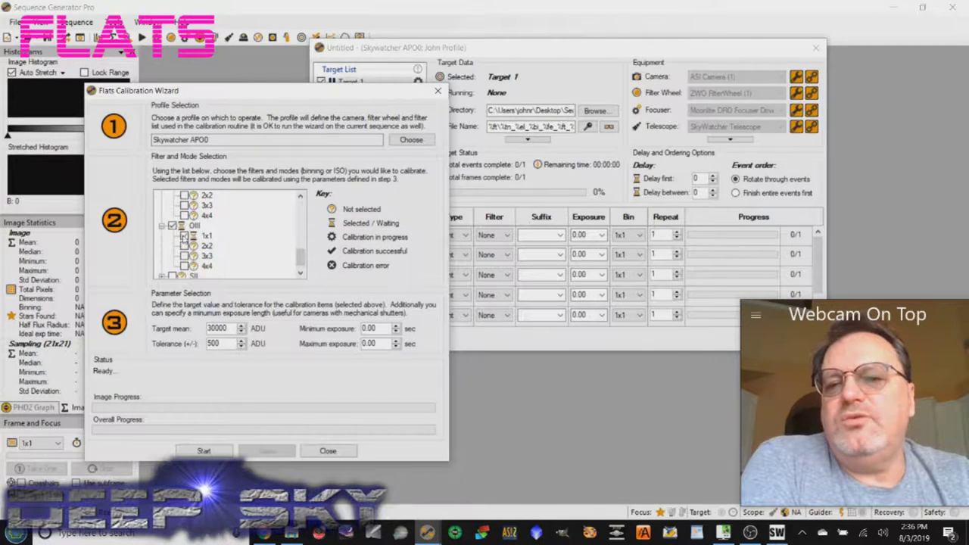
click(163, 276)
click(184, 236)
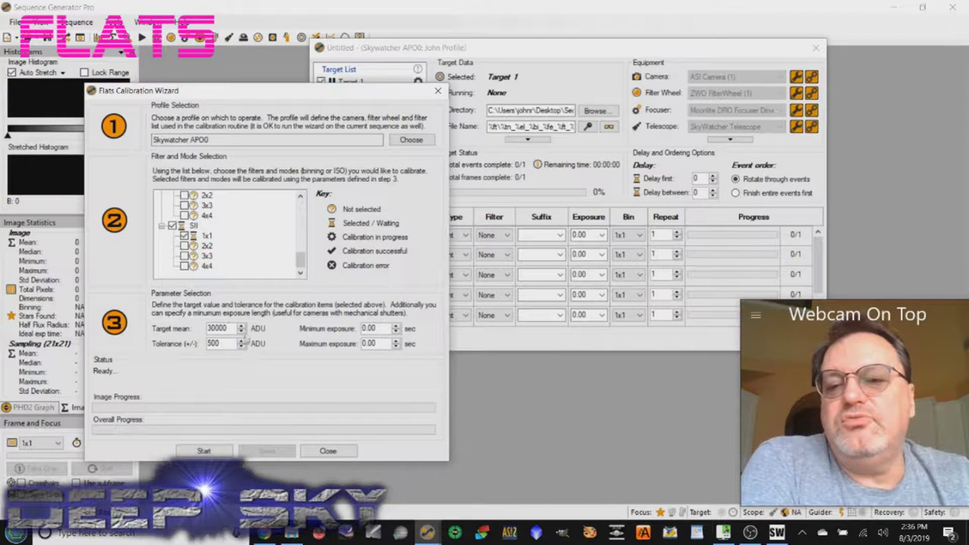
Step: Set the calibration tolerance to 100 ADU and start the flats calibration run
drag(234, 327, 204, 327)
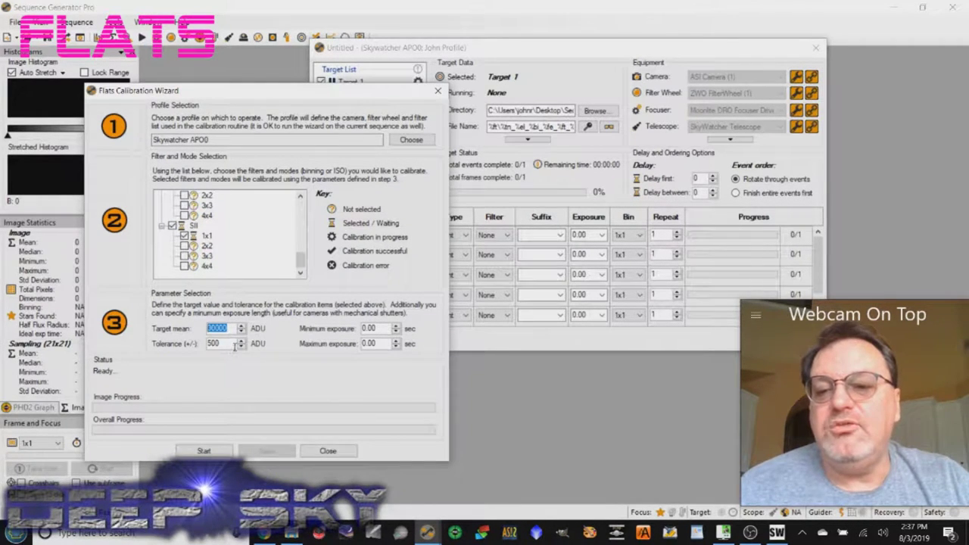
key(Tab)
text(1)
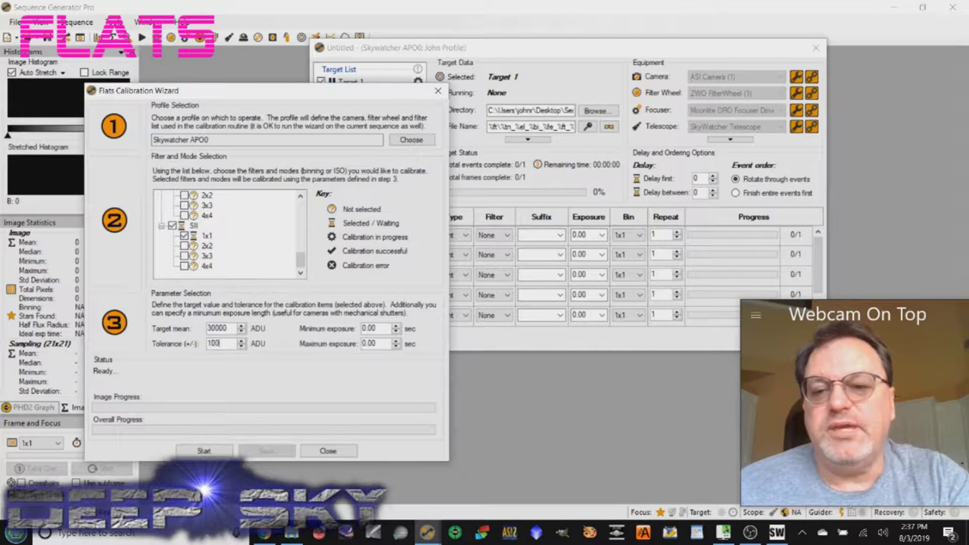
click(184, 245)
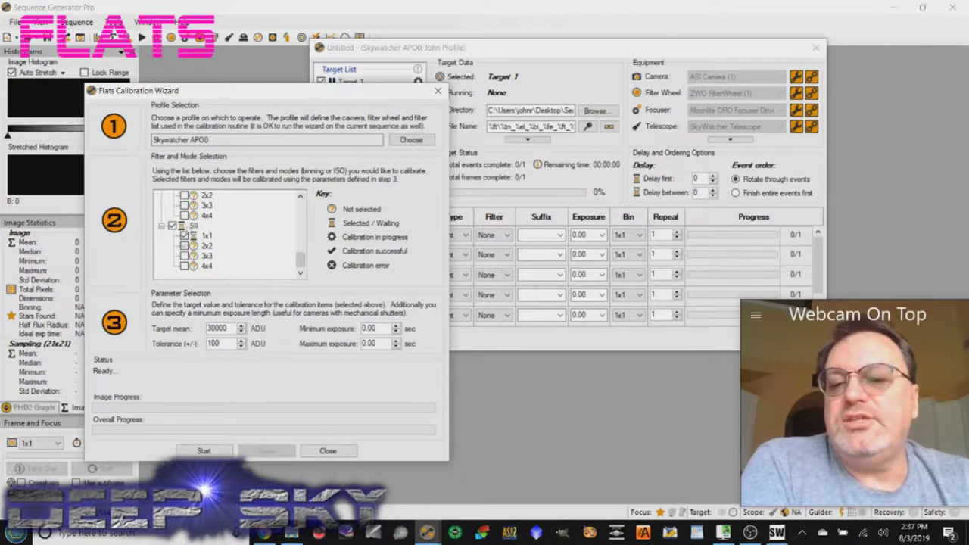
double_click(229, 329)
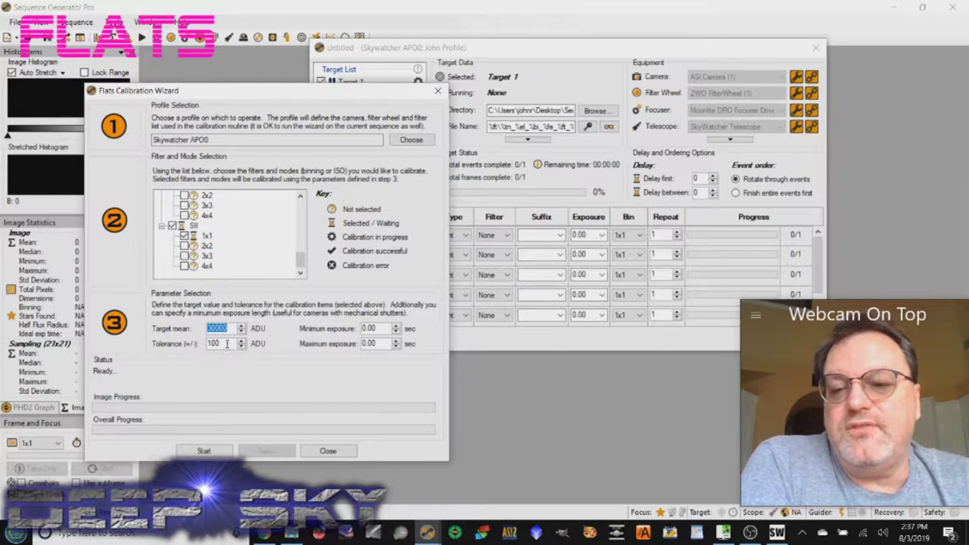
key(Tab)
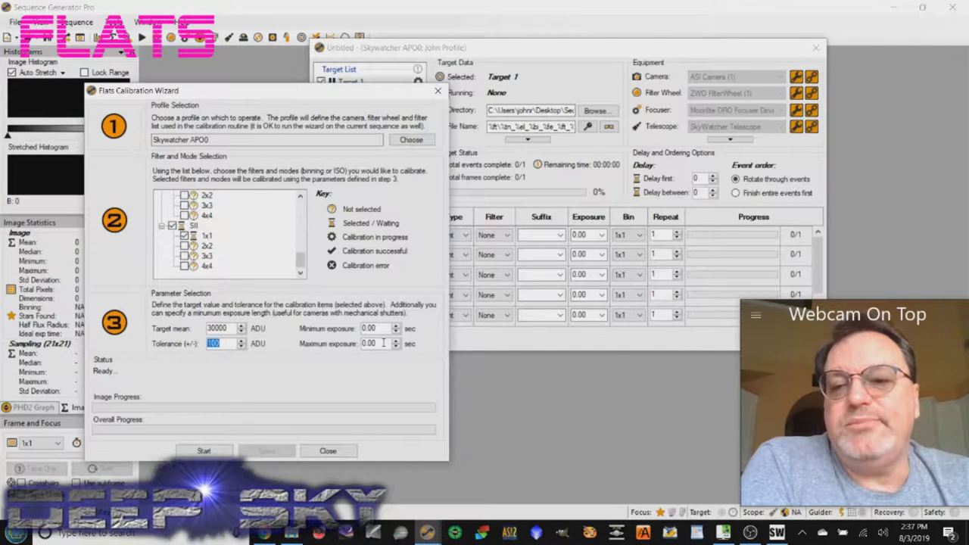
click(206, 452)
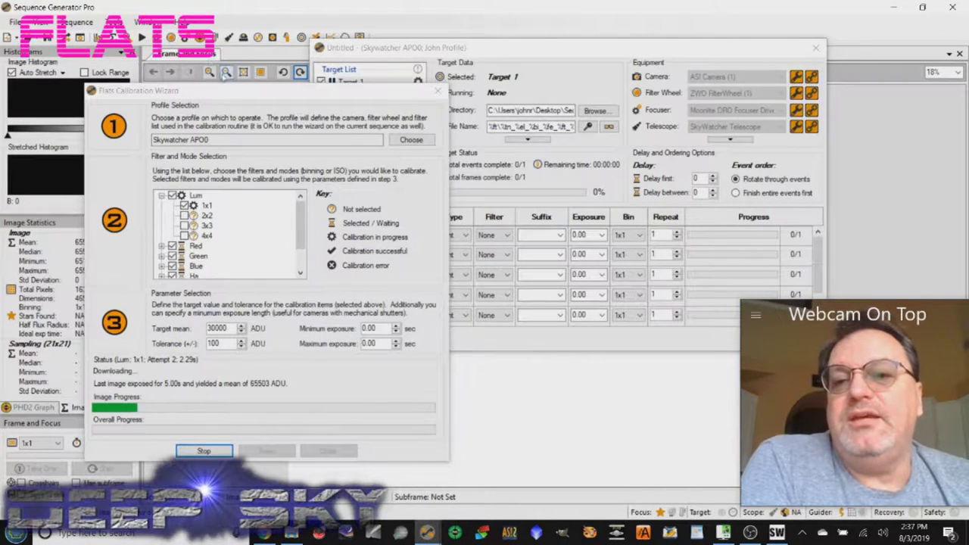
drag(182, 90, 256, 86)
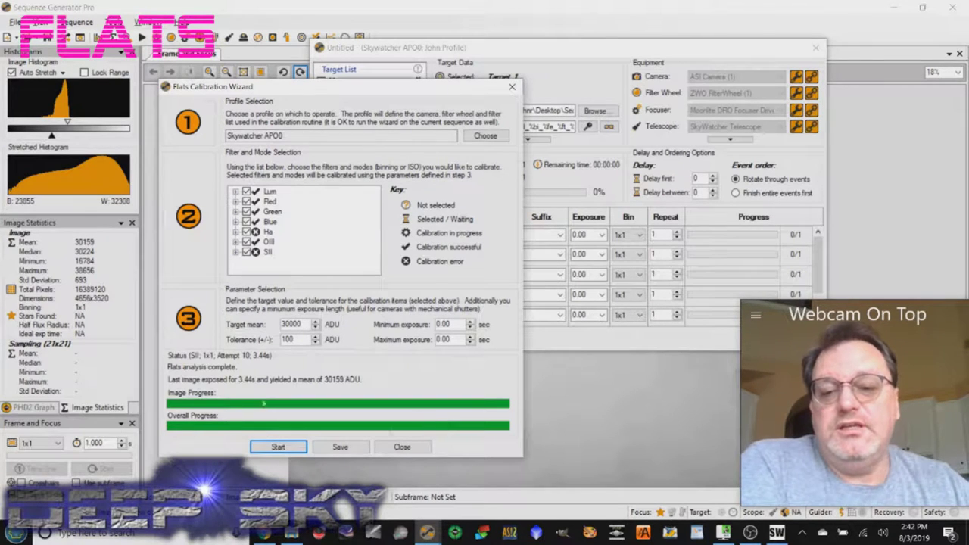
Step: Save the flats calibration data to the equipment profile and close the wizard
click(340, 447)
click(378, 302)
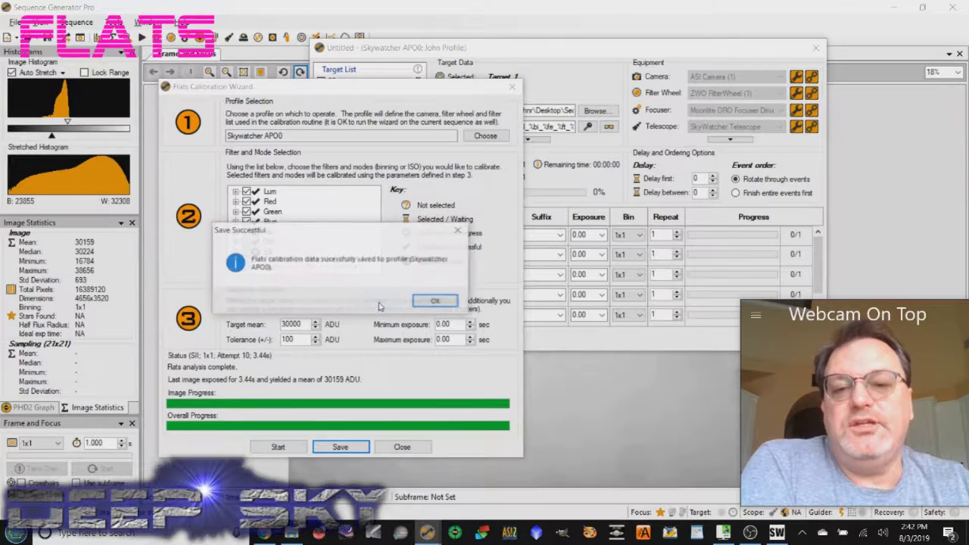
click(441, 302)
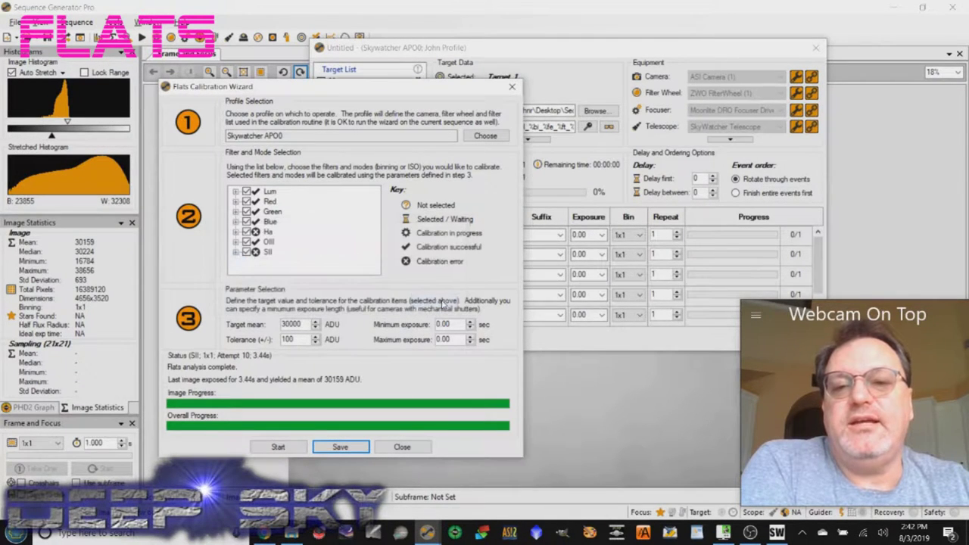
click(513, 89)
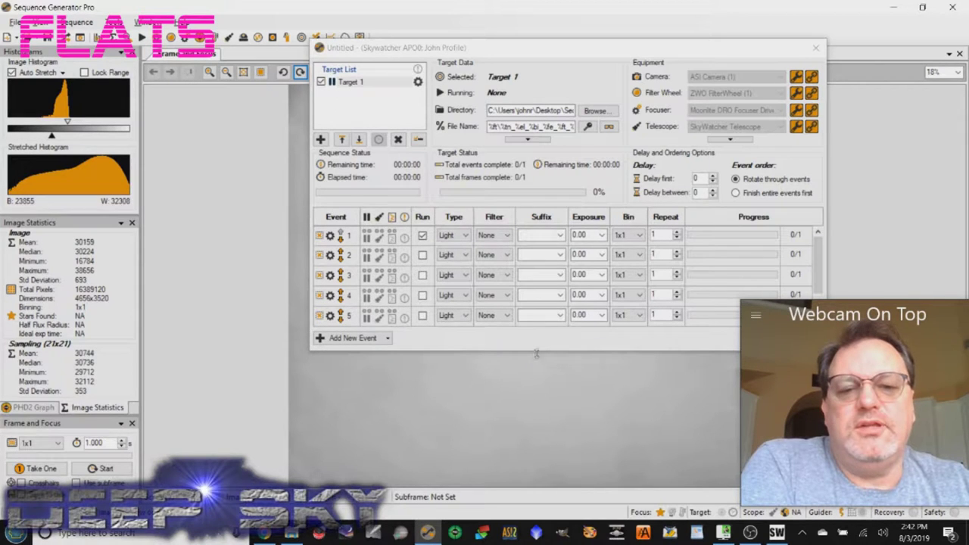
Step: Enlarge the sequence window to show seven events and enable events 2 to 7 for running
drag(543, 351, 546, 424)
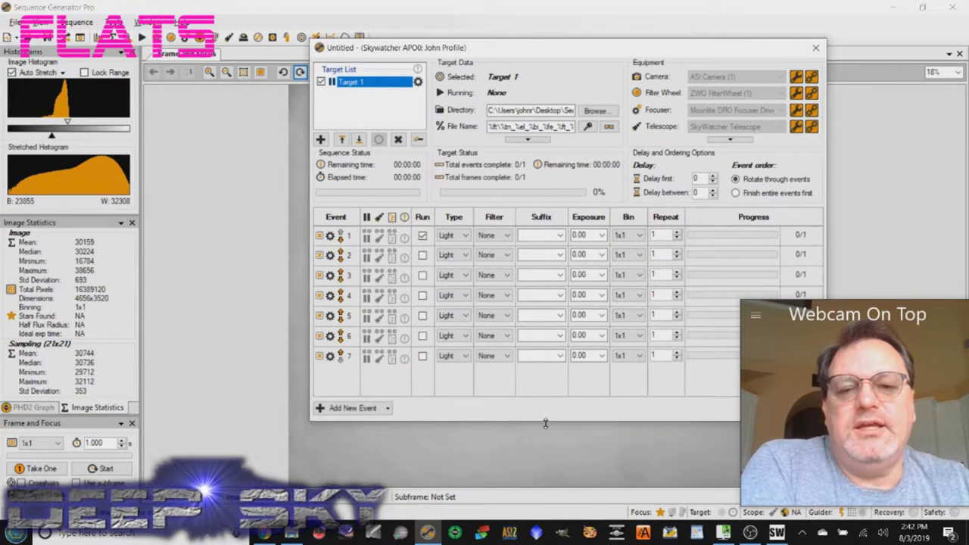
click(423, 256)
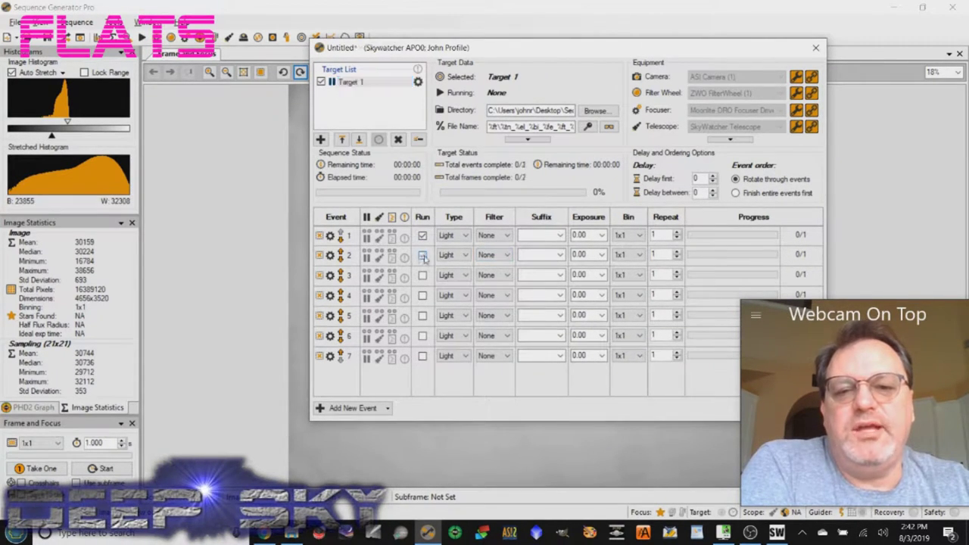
click(423, 316)
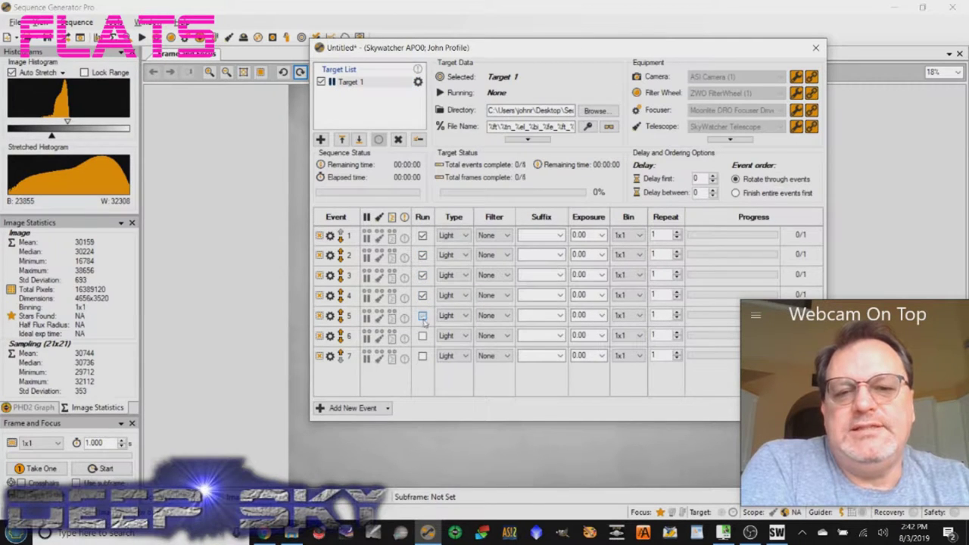
click(423, 358)
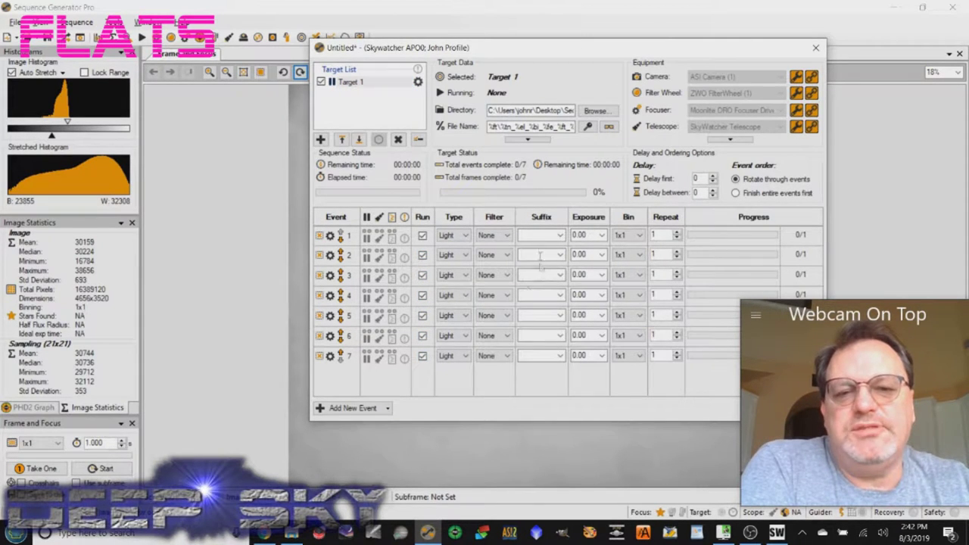
Step: Set the frame type of events 1 to 4 to Flat
click(462, 235)
click(446, 263)
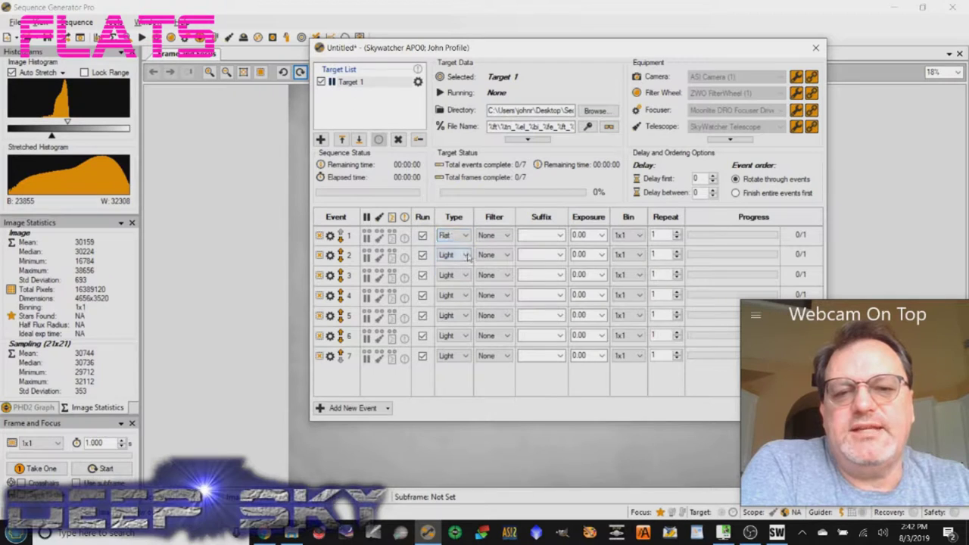
click(458, 255)
click(455, 282)
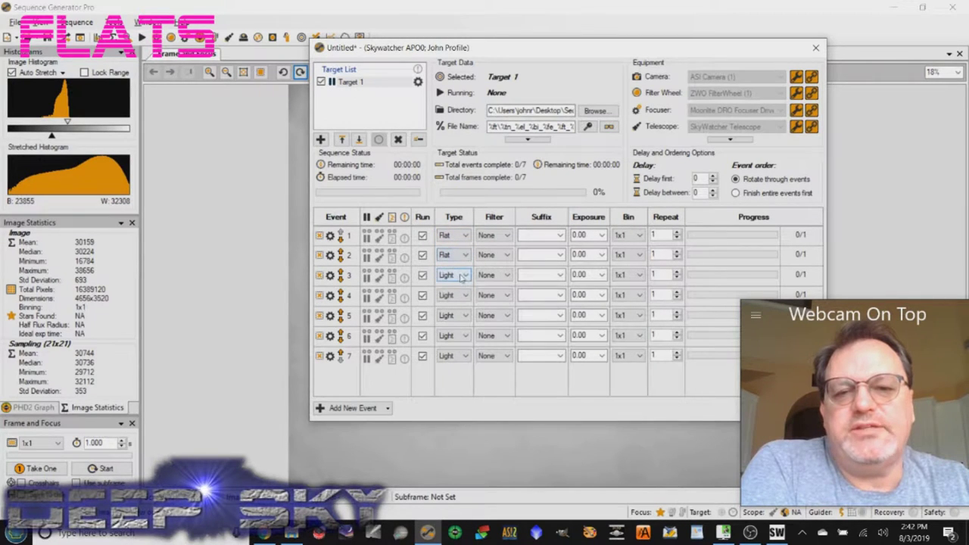
click(458, 276)
click(455, 304)
click(458, 295)
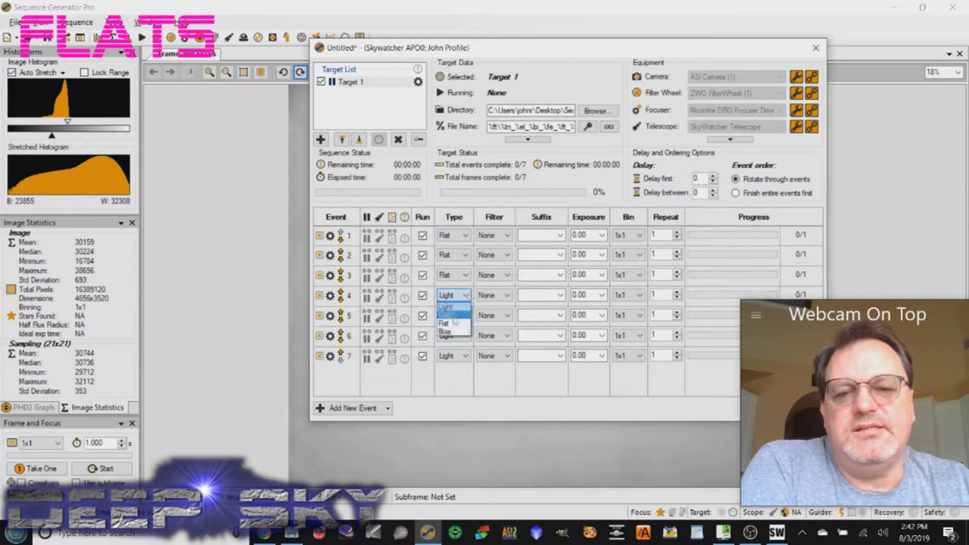
click(455, 322)
Step: Set the frame type of events 5 to 7 to Flat
click(462, 317)
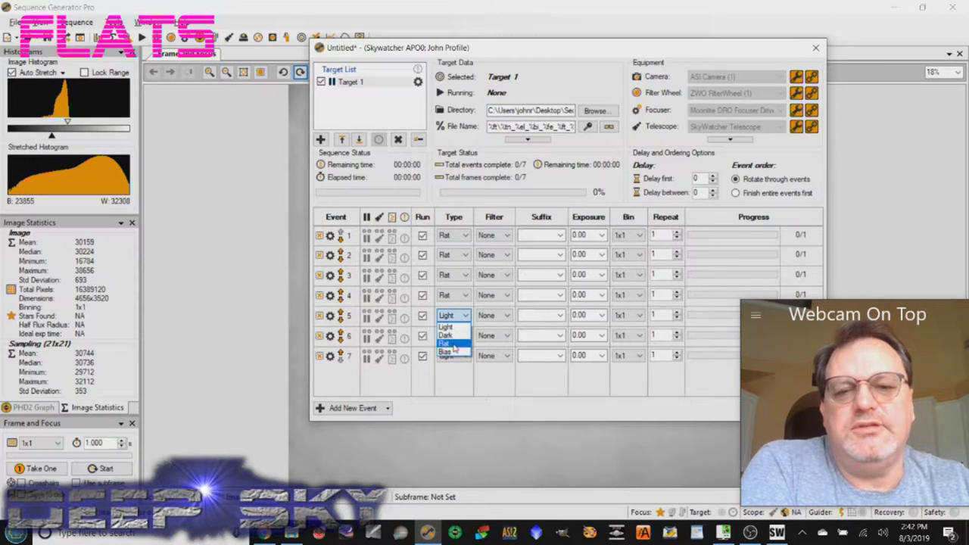
click(455, 343)
click(458, 335)
click(454, 366)
click(458, 356)
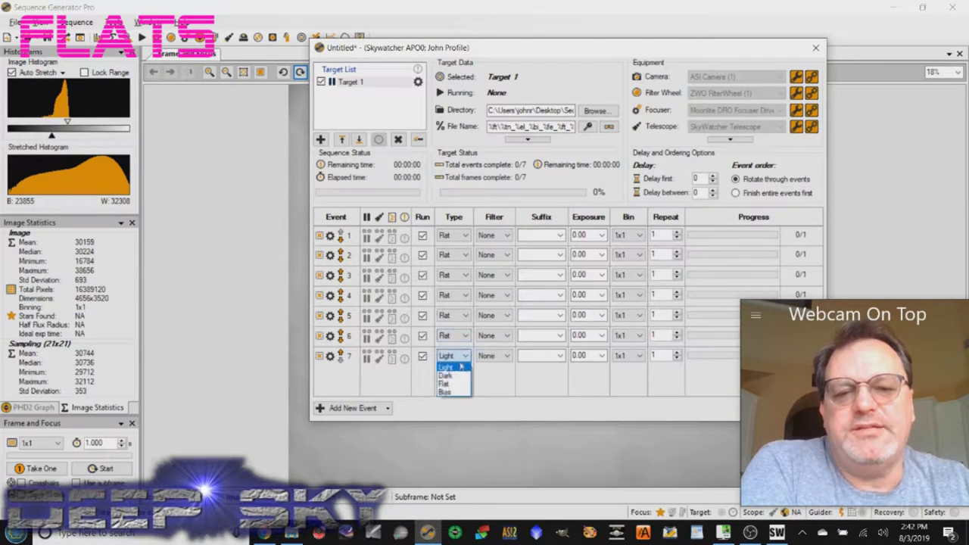
click(462, 385)
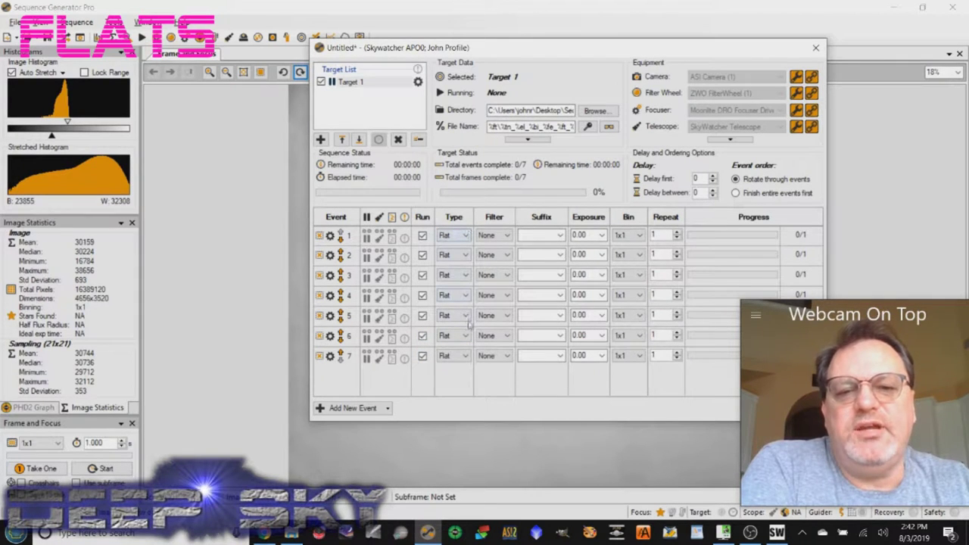
Step: Assign the Lum filter to event 1 of the flat sequence
click(505, 236)
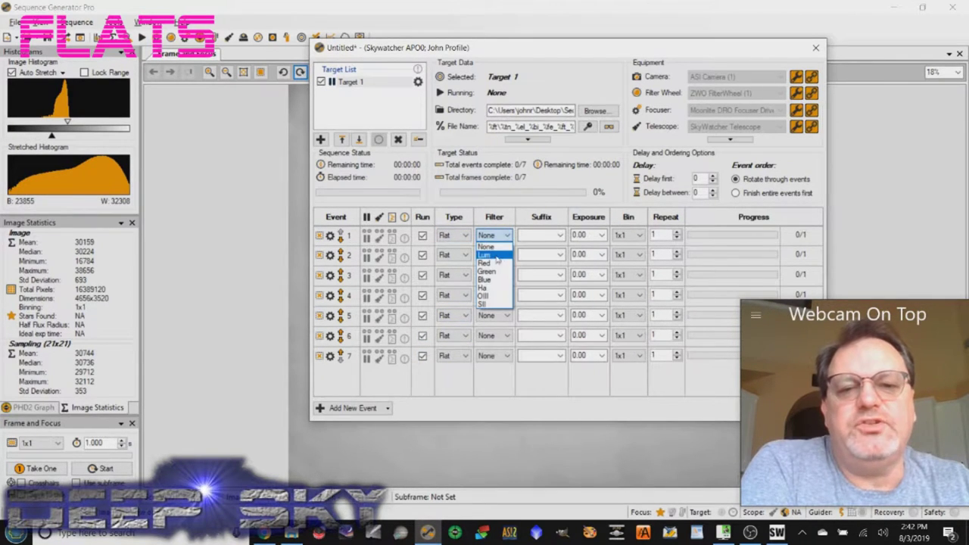
click(485, 255)
click(589, 236)
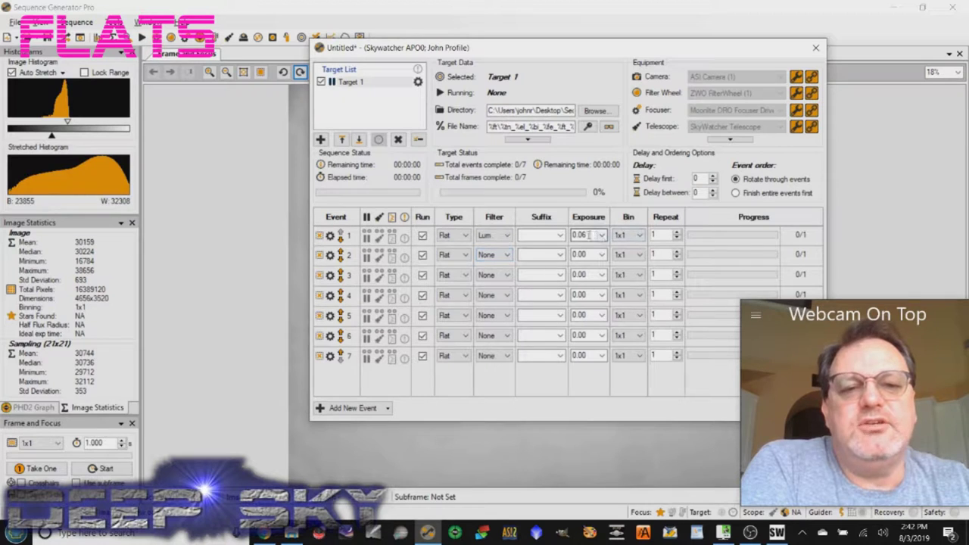
Step: Assign the Red, Green and Blue filters to events 2, 3 and 4 of the flat sequence
click(500, 254)
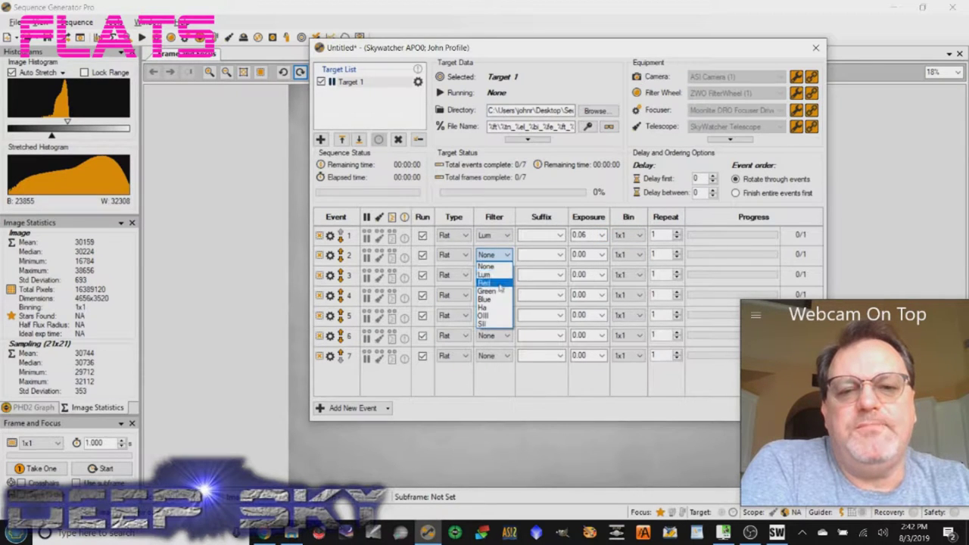
click(496, 285)
click(500, 277)
click(496, 312)
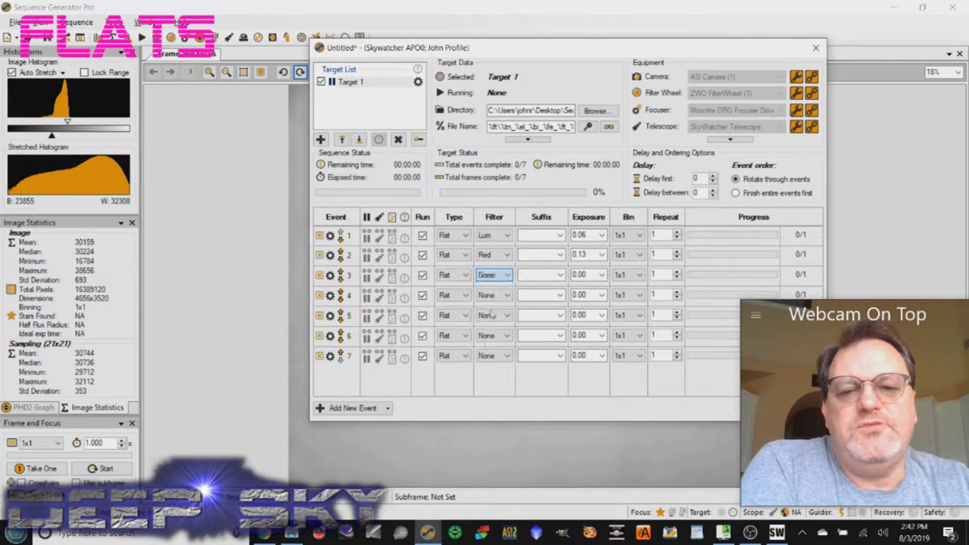
click(505, 295)
click(496, 340)
Step: Assign the Ha filter to events 5 and 6 and the SII filter to event 7
click(499, 316)
click(496, 368)
click(500, 335)
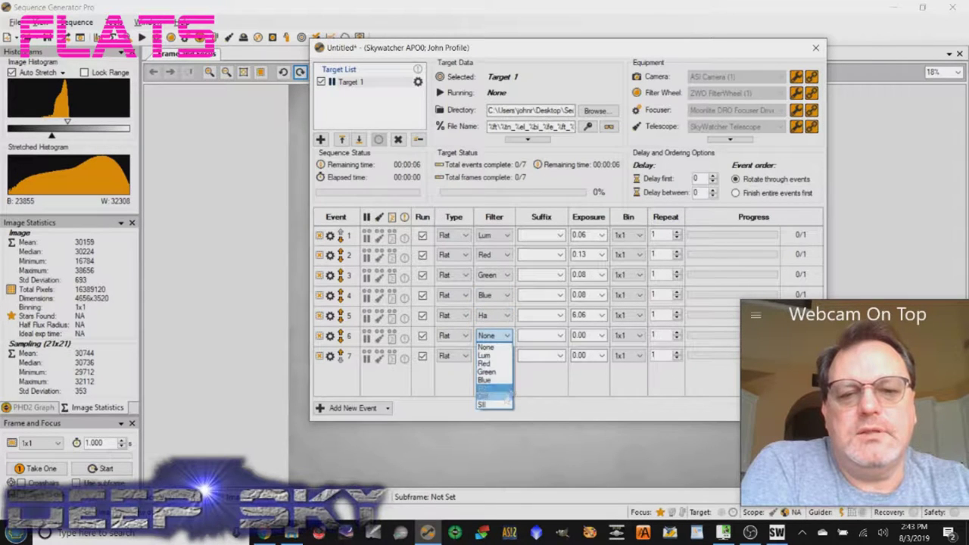
click(496, 388)
click(500, 356)
click(500, 424)
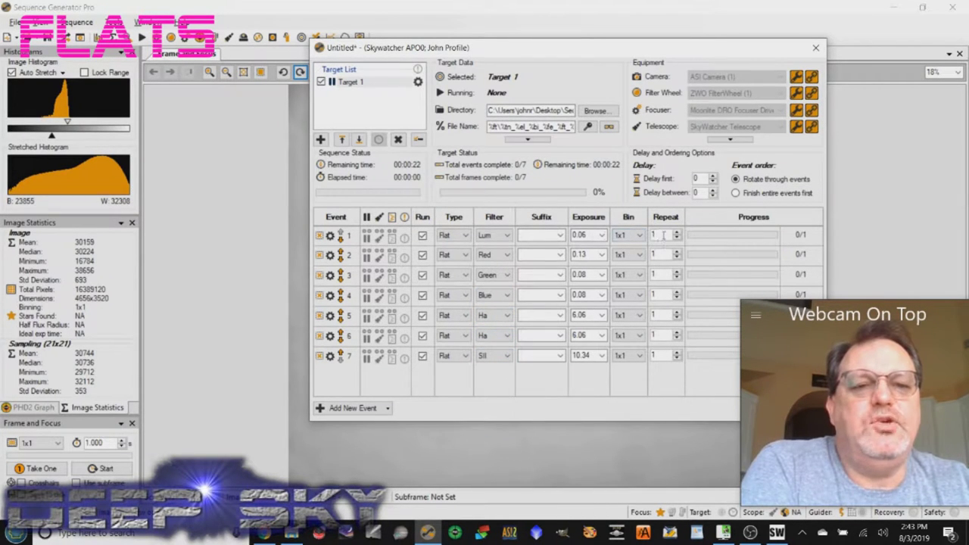
Step: Set the repeat count of events 1 to 4 to 50
double_click(664, 235)
text(50)
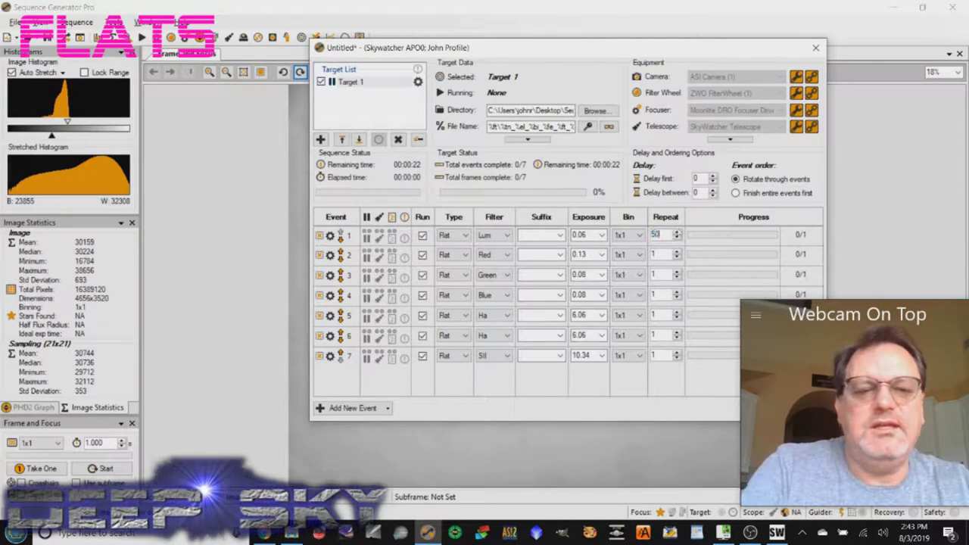
double_click(663, 234)
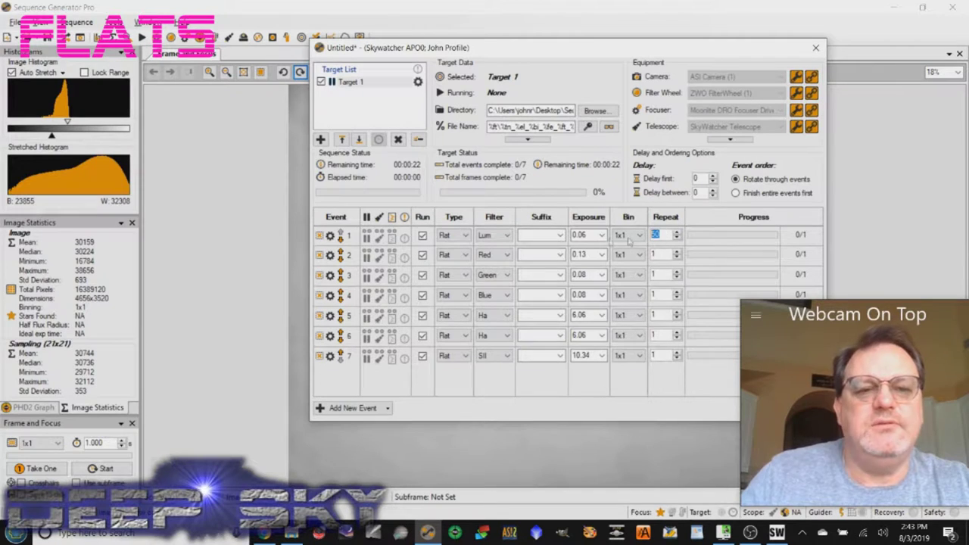
double_click(663, 254)
text(50)
double_click(664, 275)
text(50)
double_click(663, 294)
text(50)
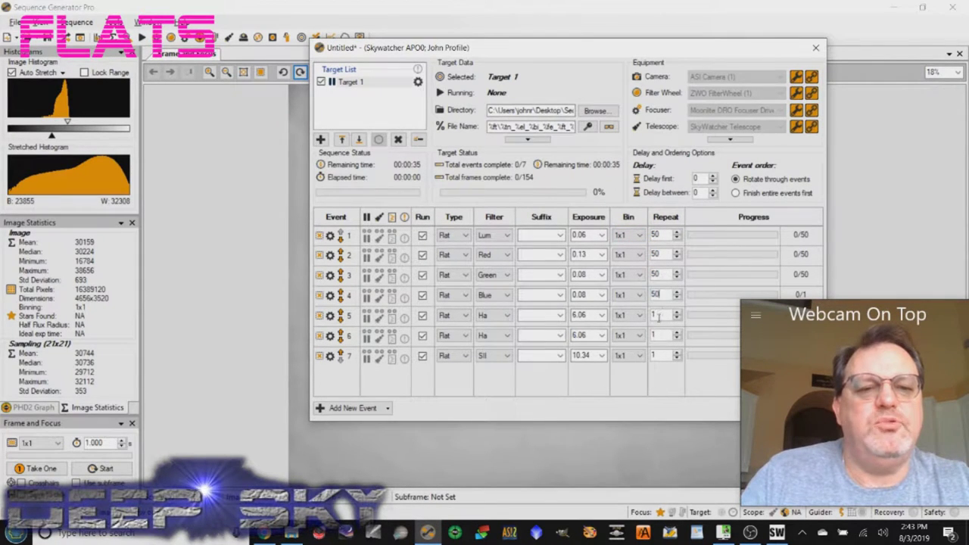
Step: Set the repeat count of events 5 to 7 to 50 and set the event order to finish entire events first
double_click(663, 315)
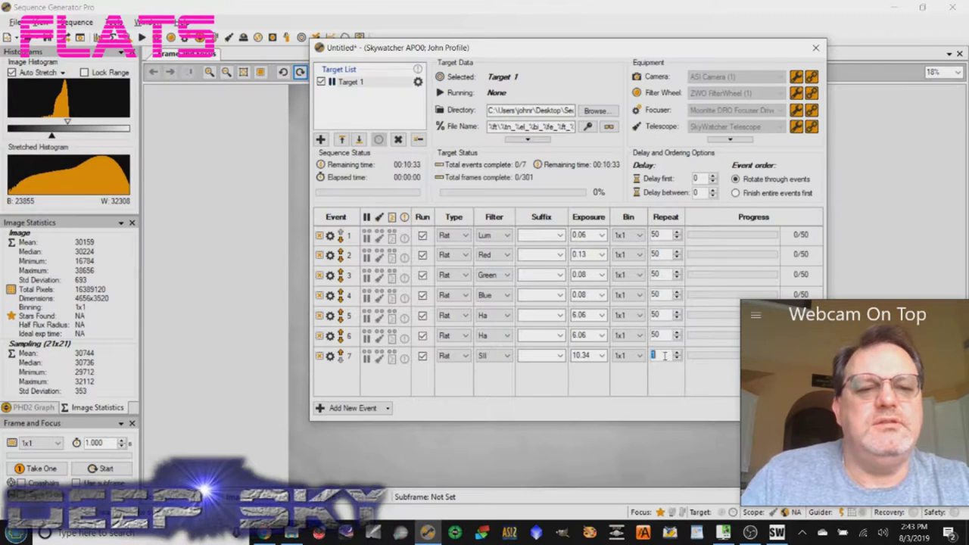
text(50)
click(735, 194)
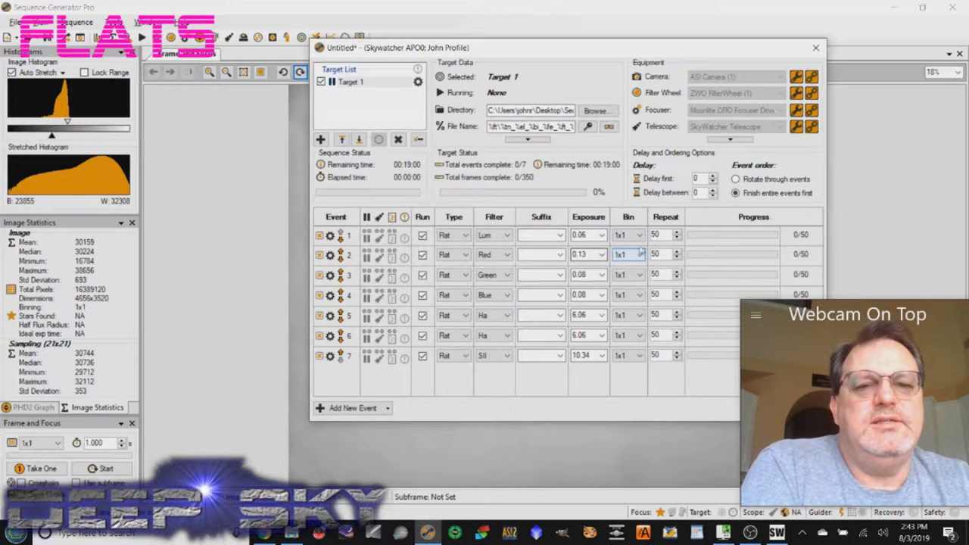
Step: Display the equipment Control Panel beside the sequence window to check the camera's cooler and gain settings
drag(706, 52, 684, 53)
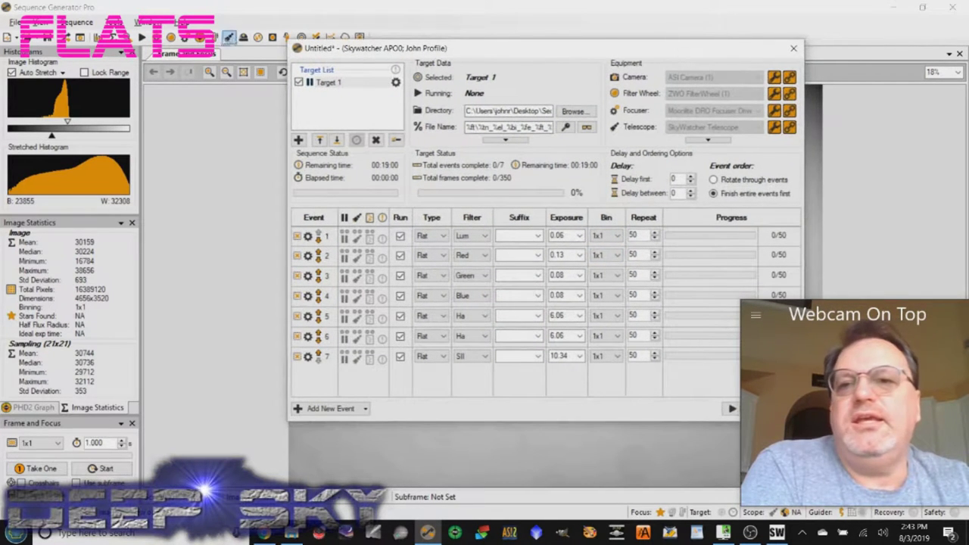
click(80, 37)
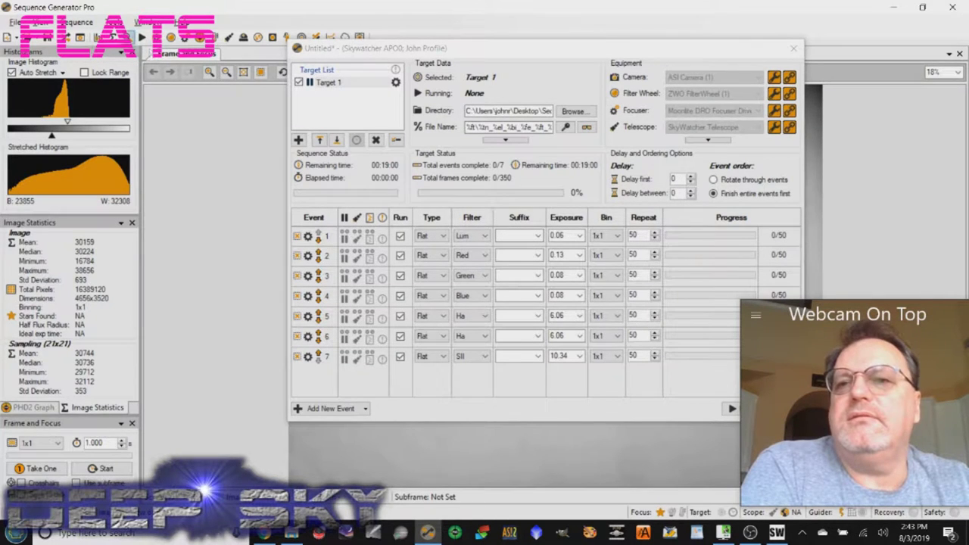
click(85, 37)
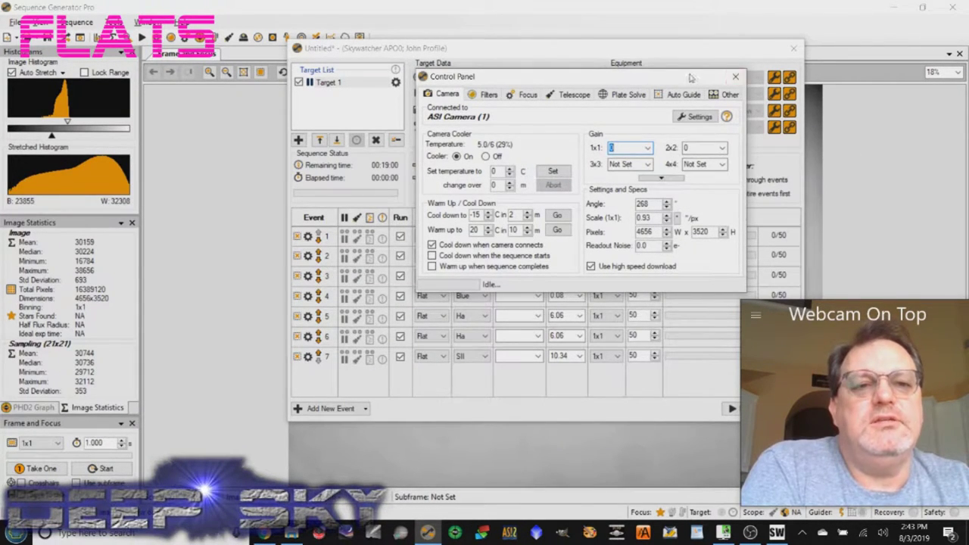
drag(693, 78, 408, 229)
click(658, 52)
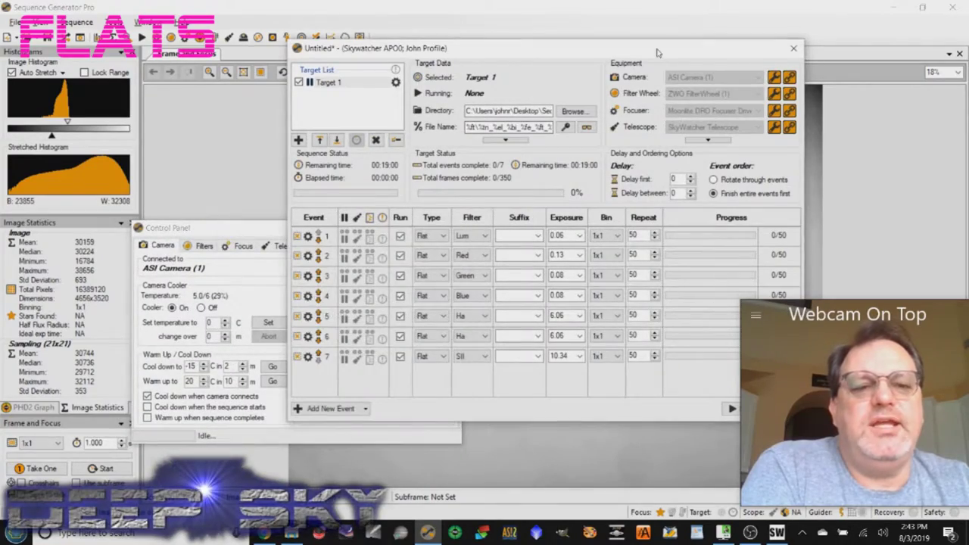
drag(622, 173, 676, 346)
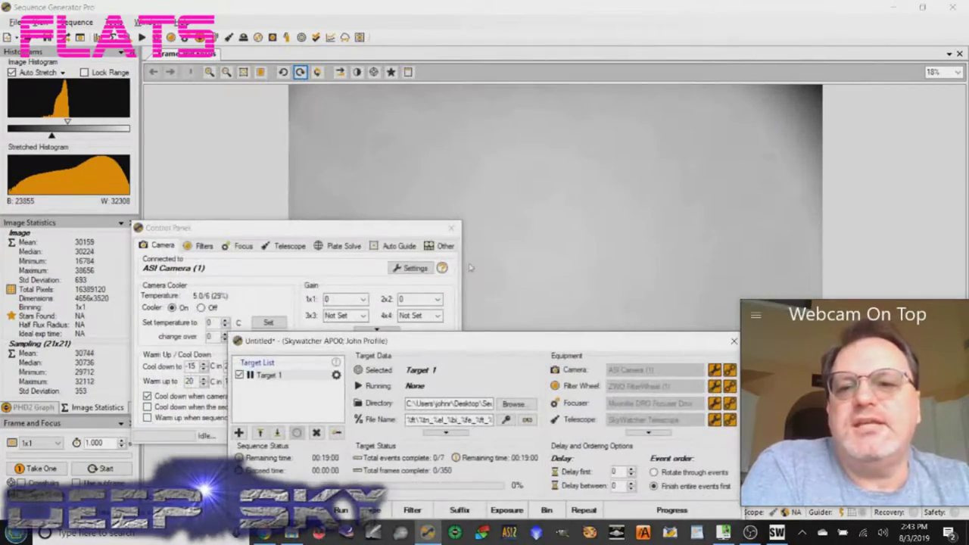
drag(398, 227, 400, 96)
Step: Run the flat sequence and start it immediately despite the camera being off its target temperature
drag(673, 343, 554, 119)
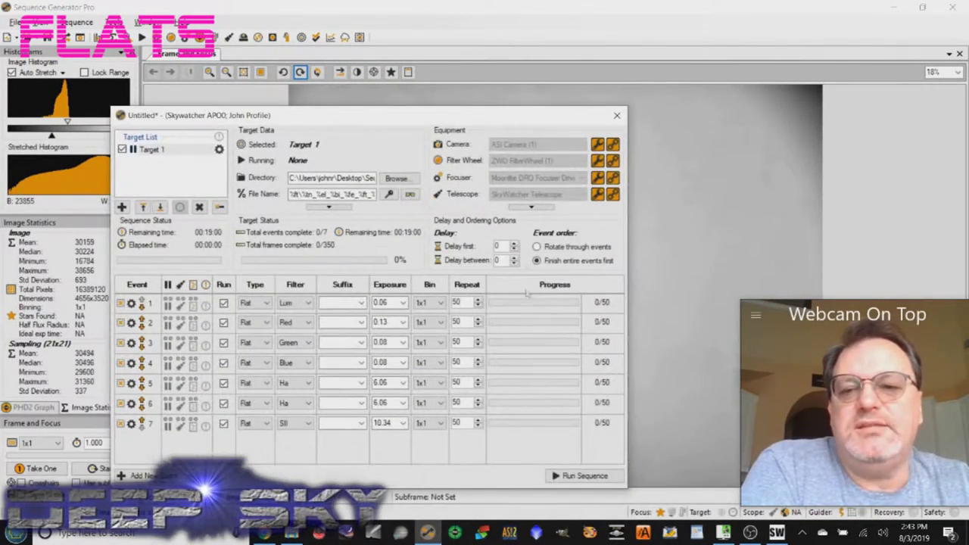
click(588, 478)
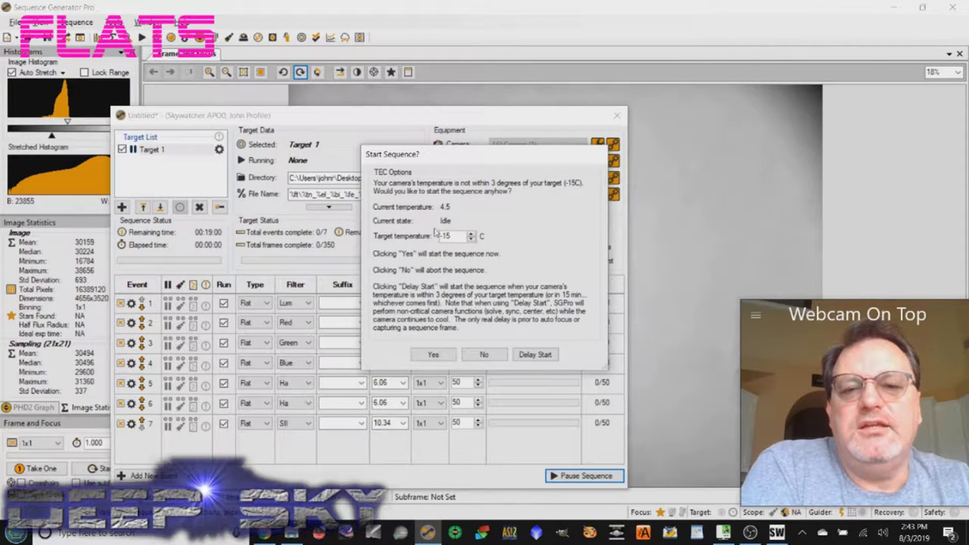
click(436, 354)
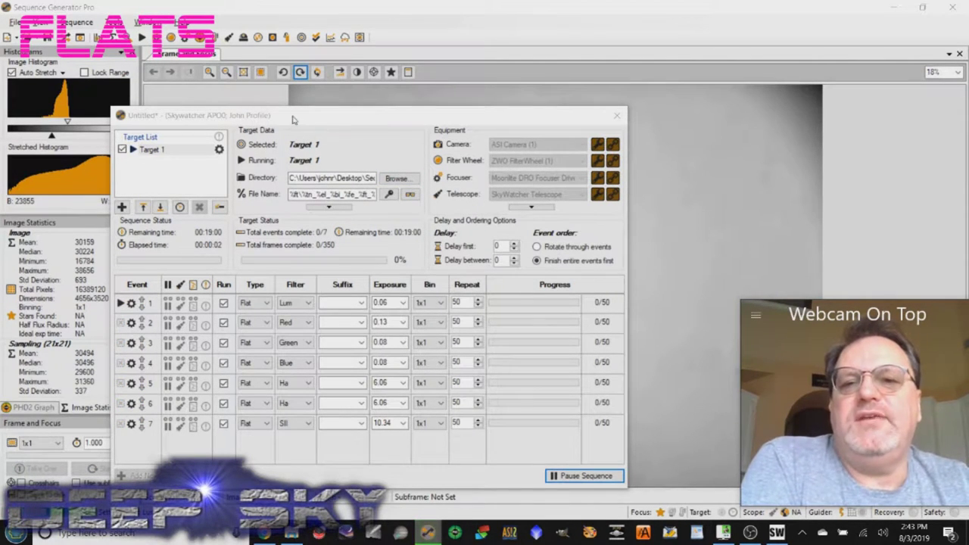
Step: Look through the folders available for the target's save directory and leave without choosing one
click(396, 178)
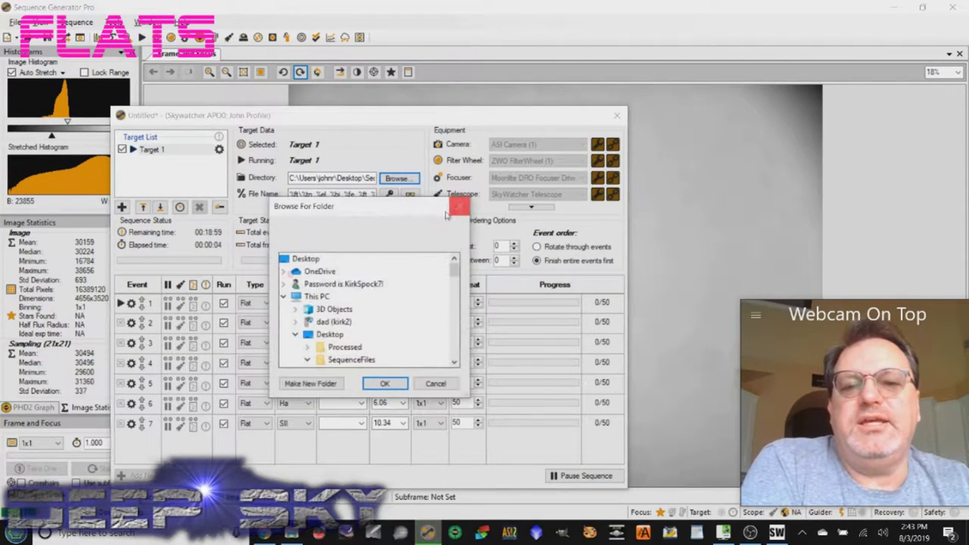
drag(455, 274, 458, 307)
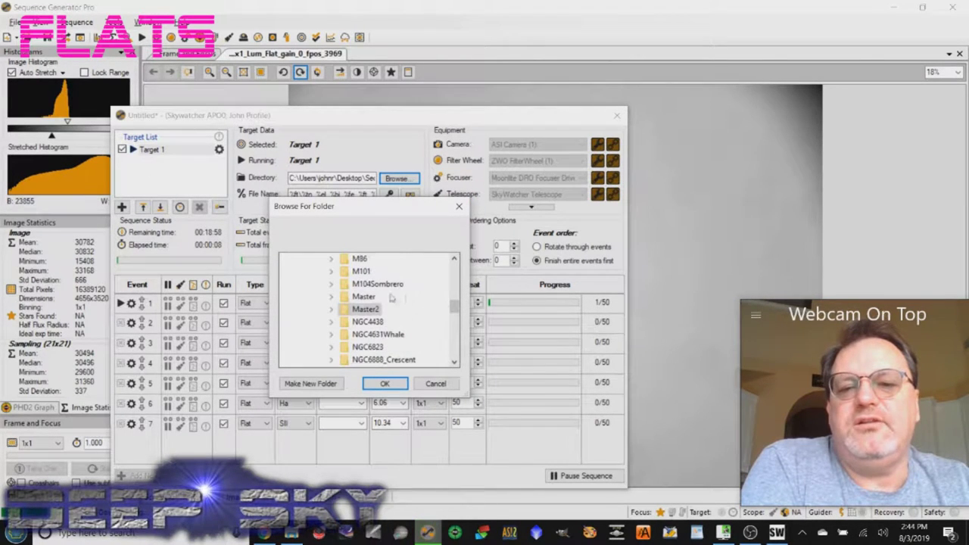
click(439, 386)
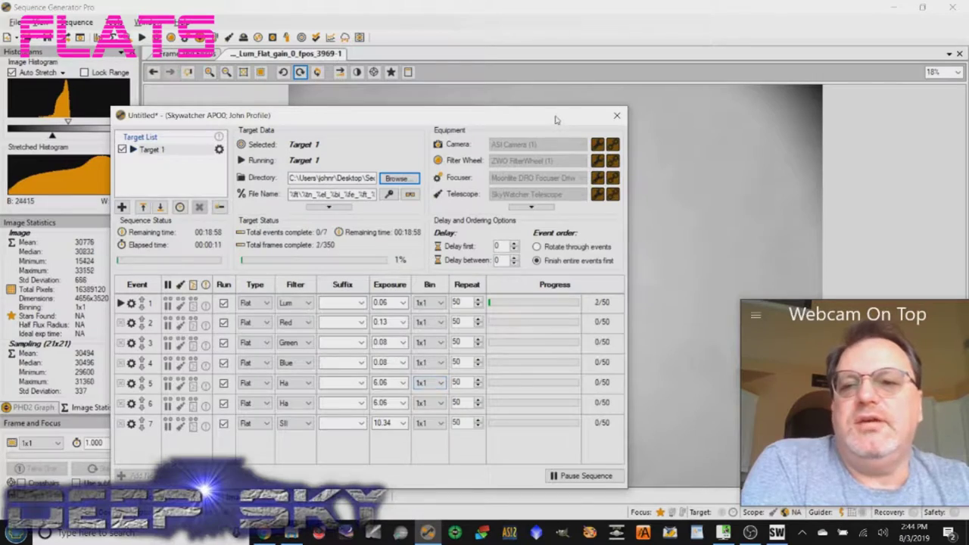
Step: Rearrange the Control Panel and sequence windows to examine the captured Lum flats and the sequence progress
drag(555, 120, 409, 283)
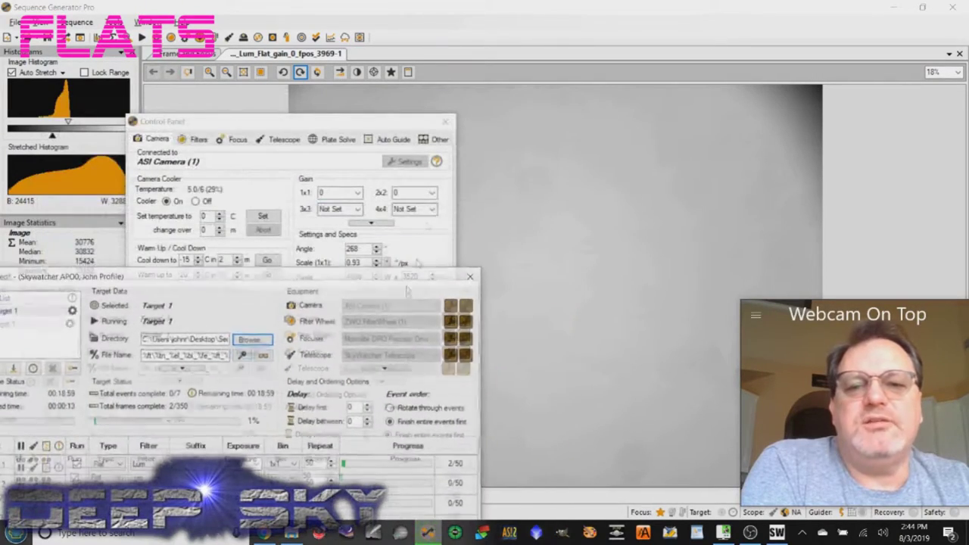
click(394, 118)
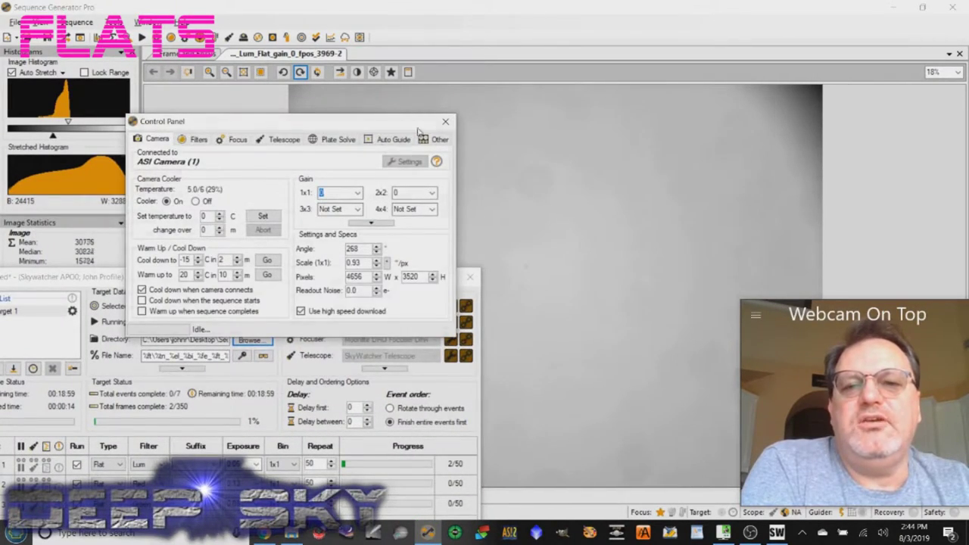
drag(408, 126, 320, 234)
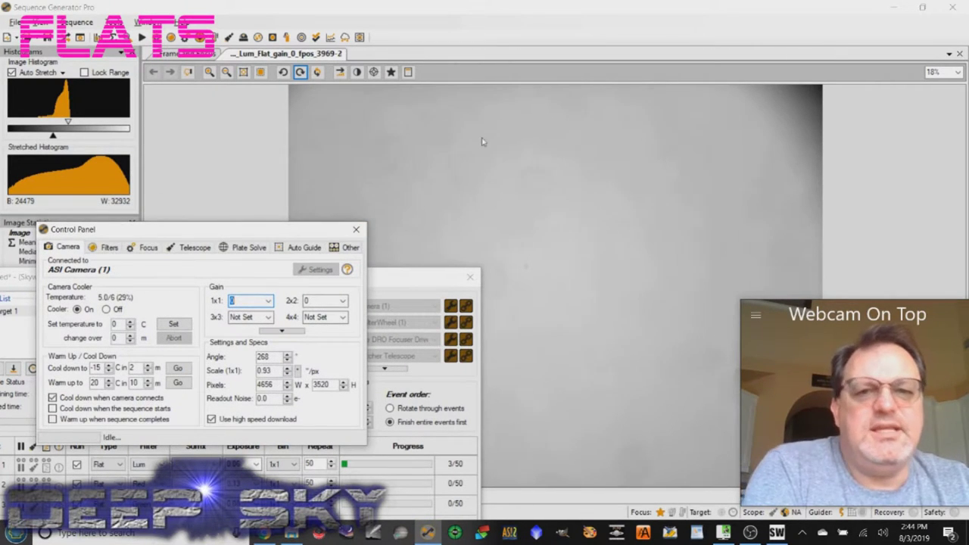
drag(430, 285, 324, 313)
drag(291, 237, 229, 223)
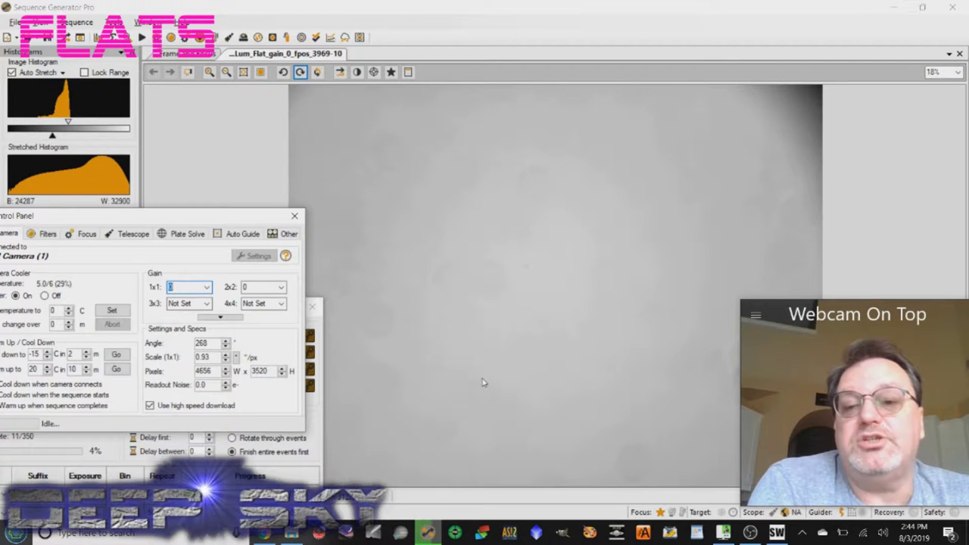
drag(234, 217, 334, 94)
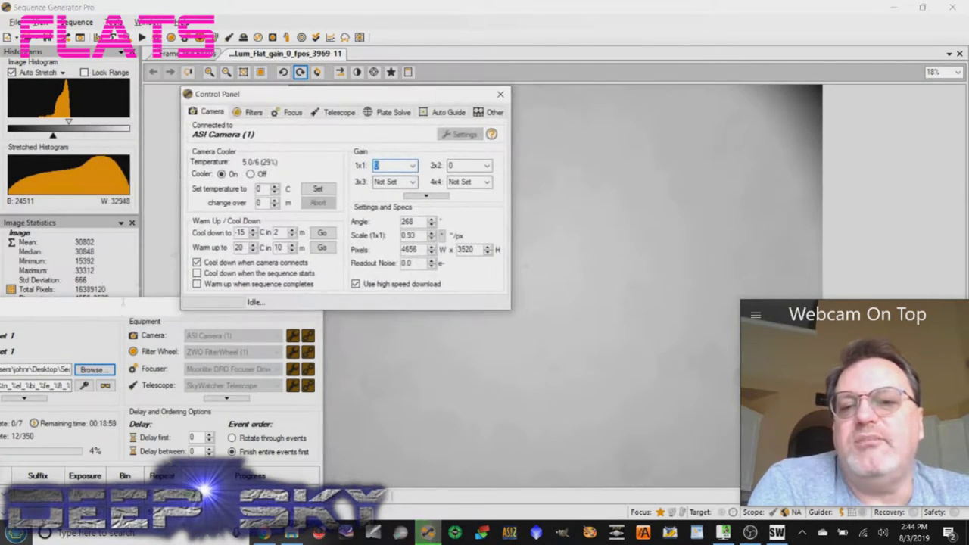
drag(112, 306, 342, 156)
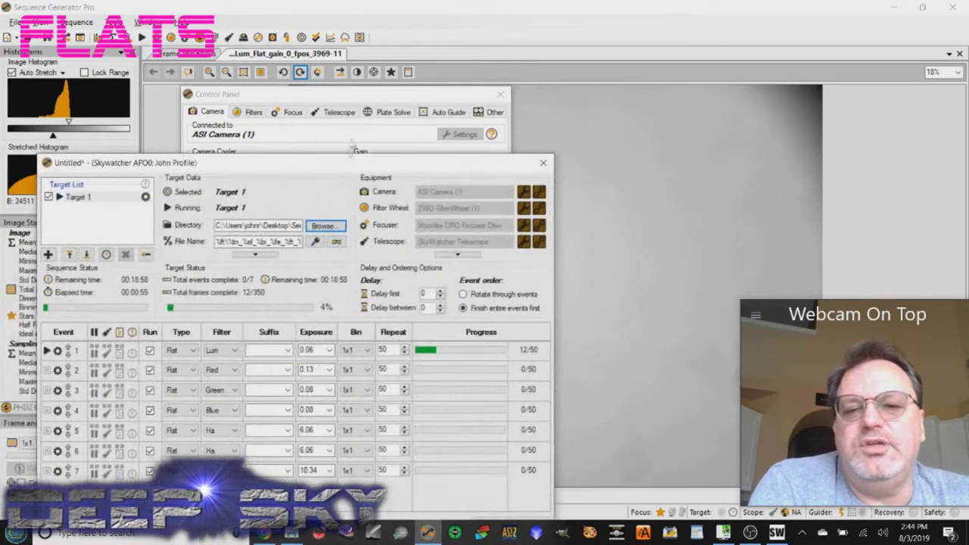
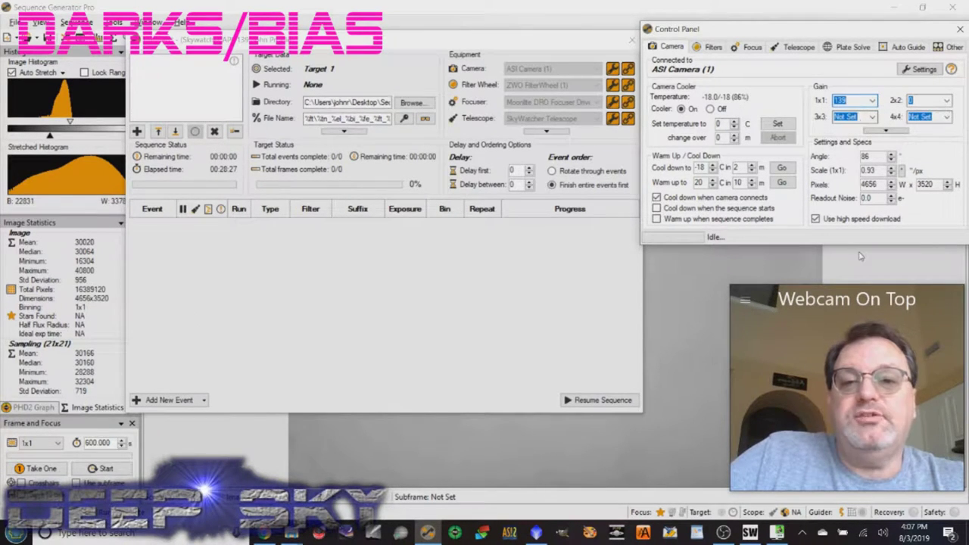
Step: Set event 1 of the new sequence to frame type Dark with a 30 s exposure
click(273, 231)
click(281, 228)
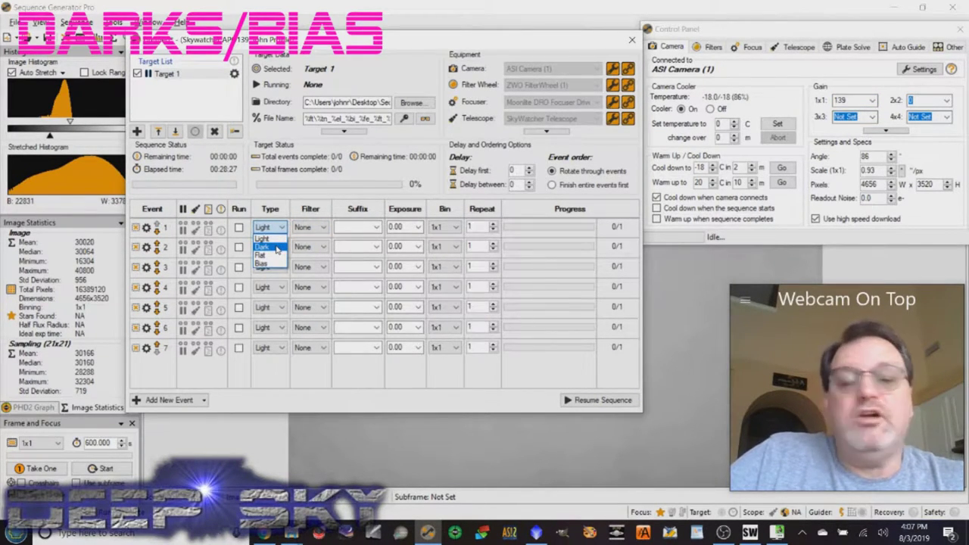
click(277, 248)
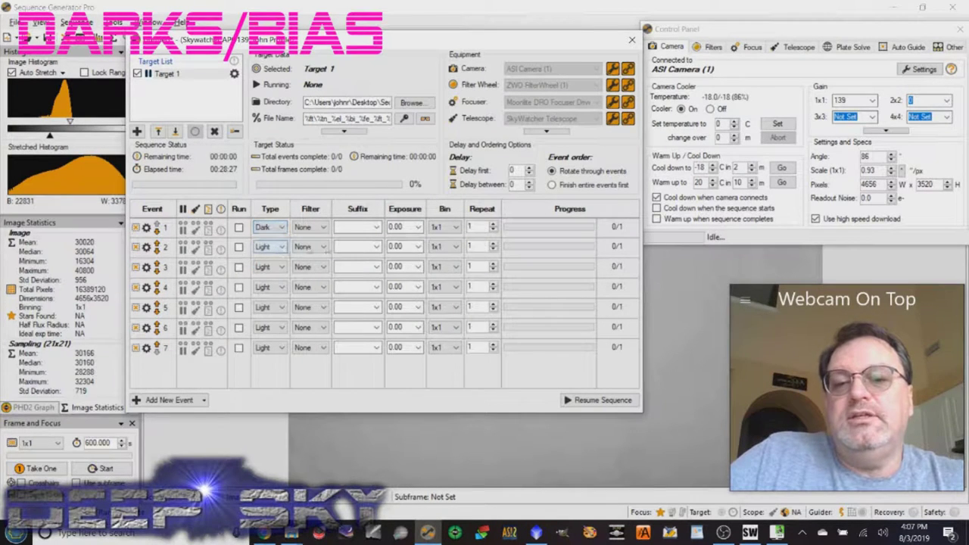
click(418, 227)
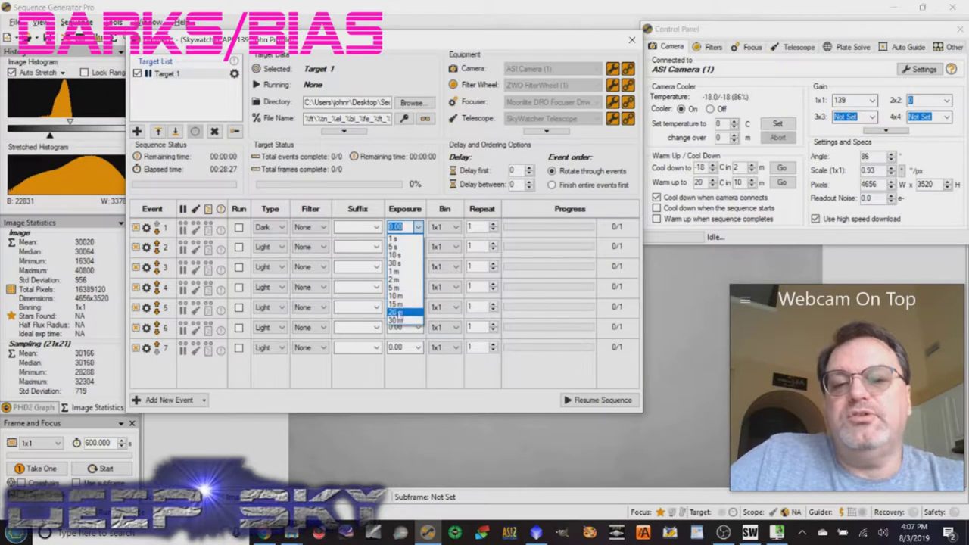
click(399, 263)
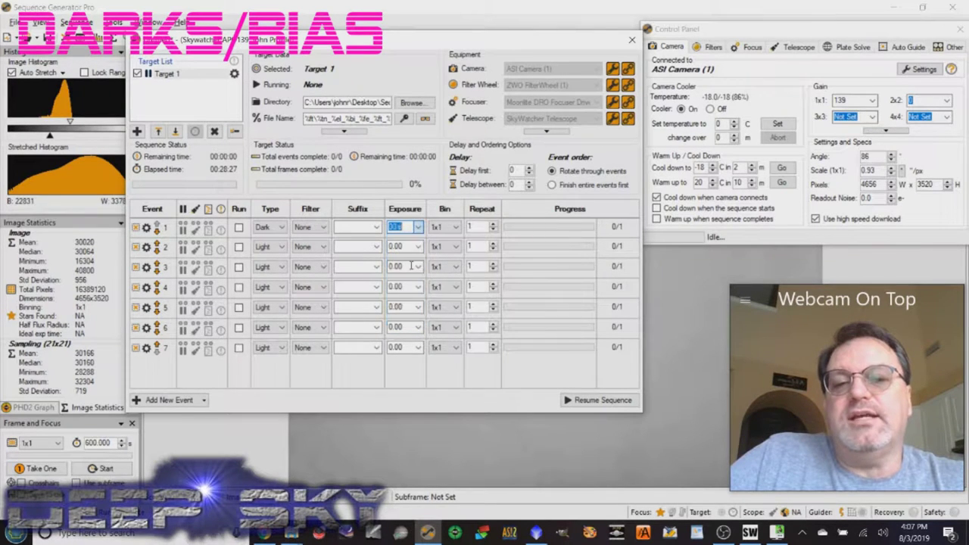
Step: Set the exposures of events 2, 3 and 4 to 1 m, 2 m and 5 m
click(418, 247)
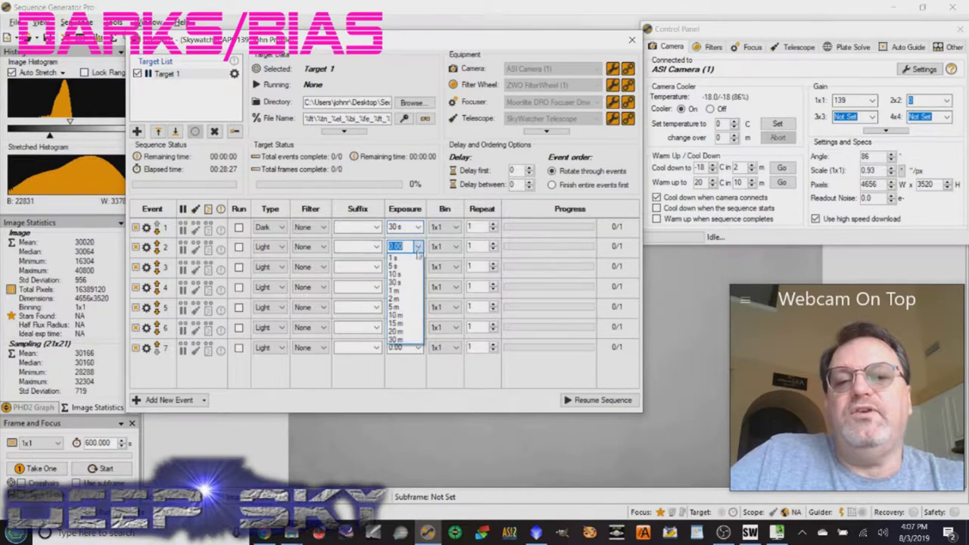
click(408, 292)
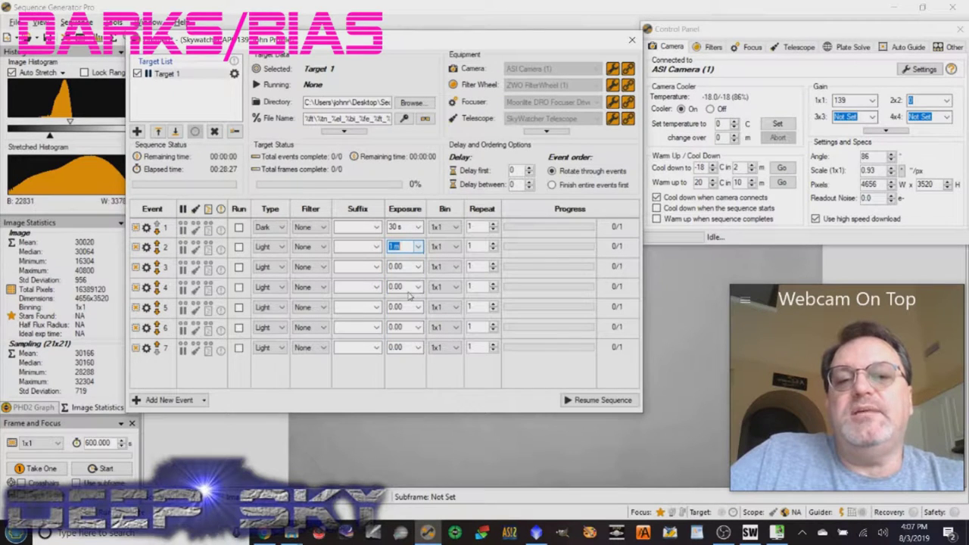
click(418, 267)
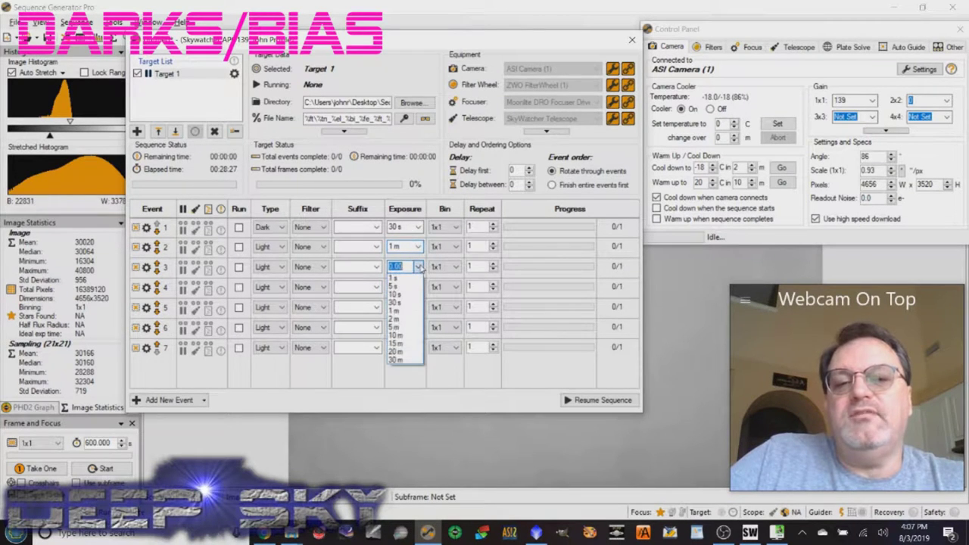
click(402, 324)
click(416, 287)
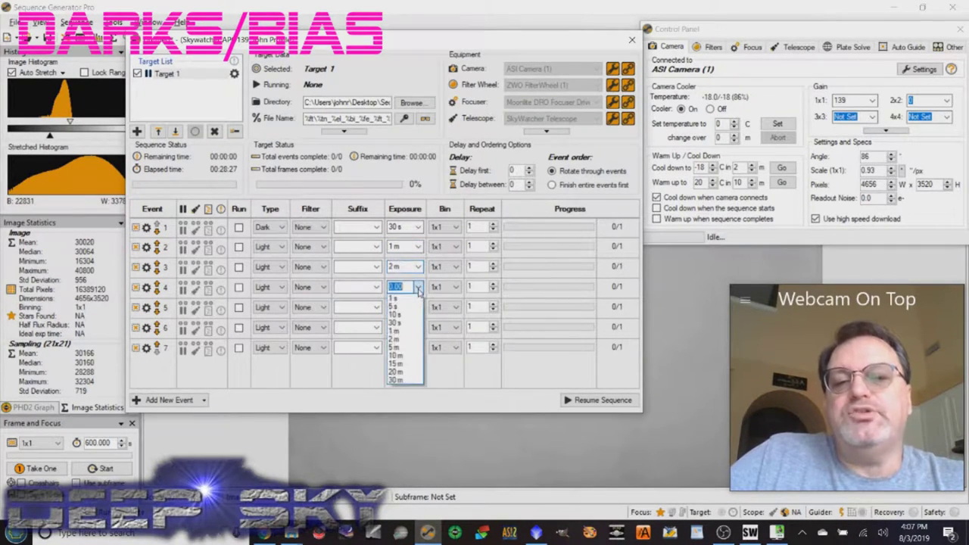
click(396, 349)
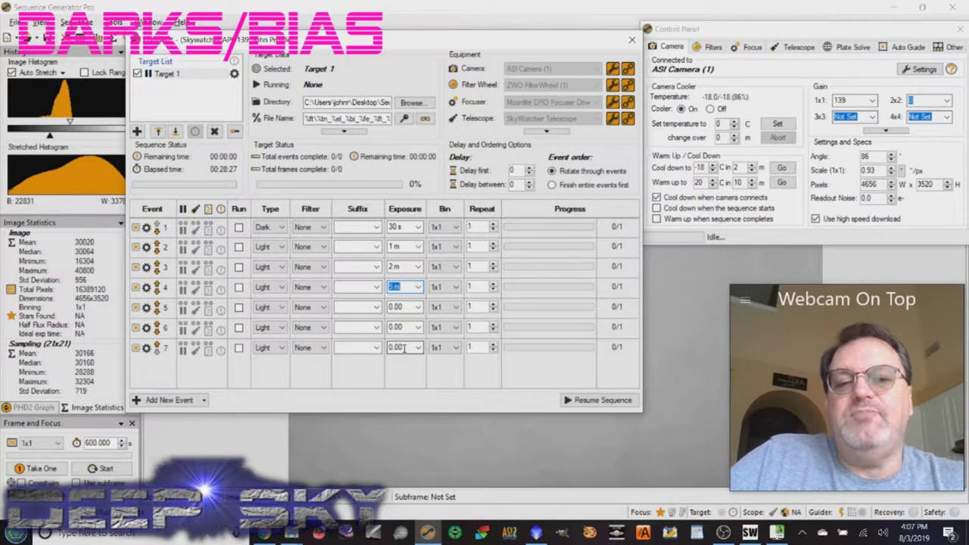
Step: Set the frame type of events 2, 3 and 4 to Dark
click(277, 246)
click(279, 263)
click(277, 267)
click(280, 283)
click(282, 287)
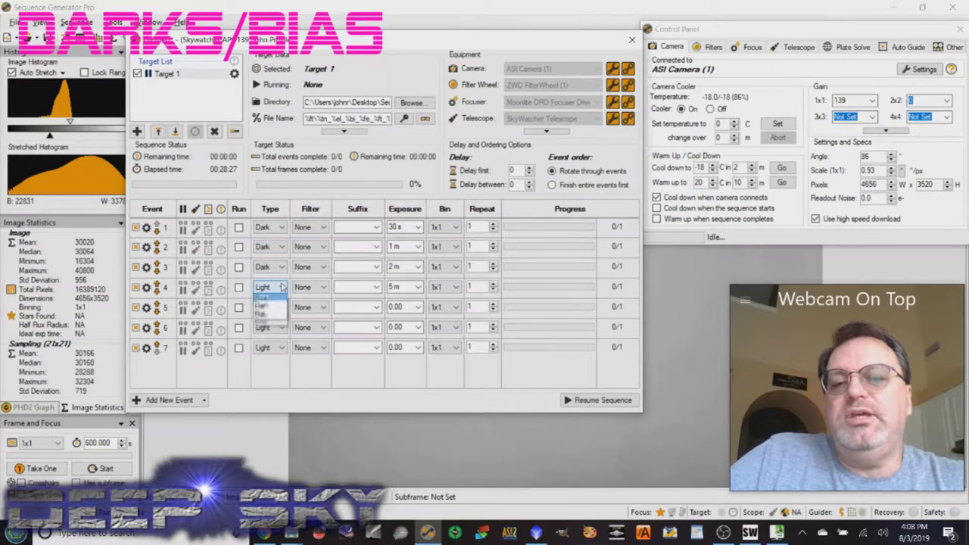
click(279, 303)
Step: Assign the Lum filter to the four dark events, 1 through 4
click(321, 227)
click(304, 247)
click(312, 247)
click(311, 268)
click(311, 267)
click(307, 286)
click(310, 288)
click(318, 310)
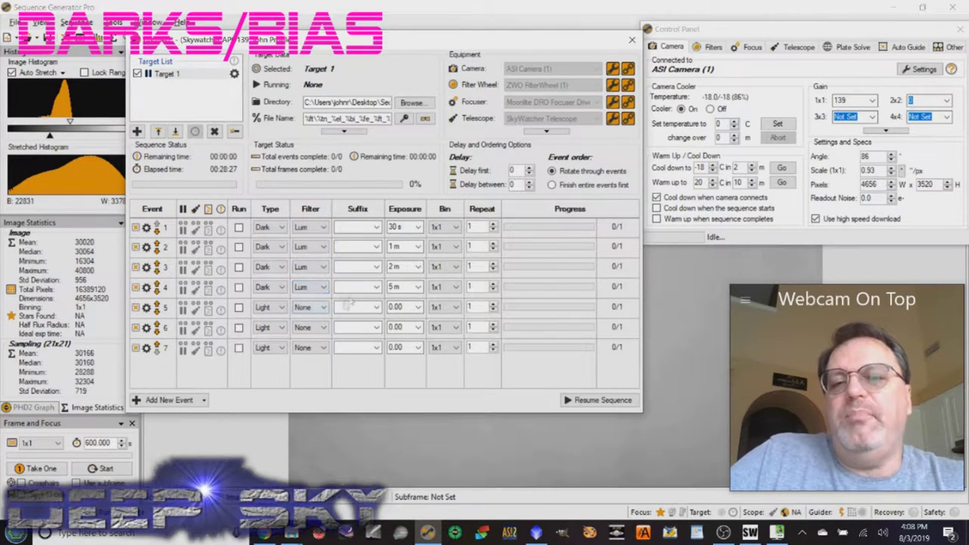
Step: Set event 5 to frame type Bias with the Lum filter, keeping its exposure at 0.00
click(277, 307)
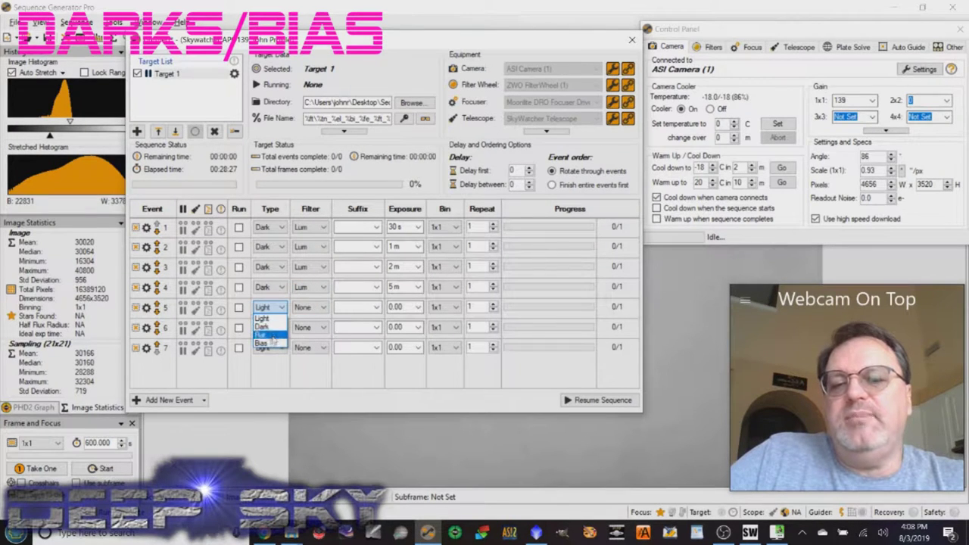
click(271, 344)
click(311, 307)
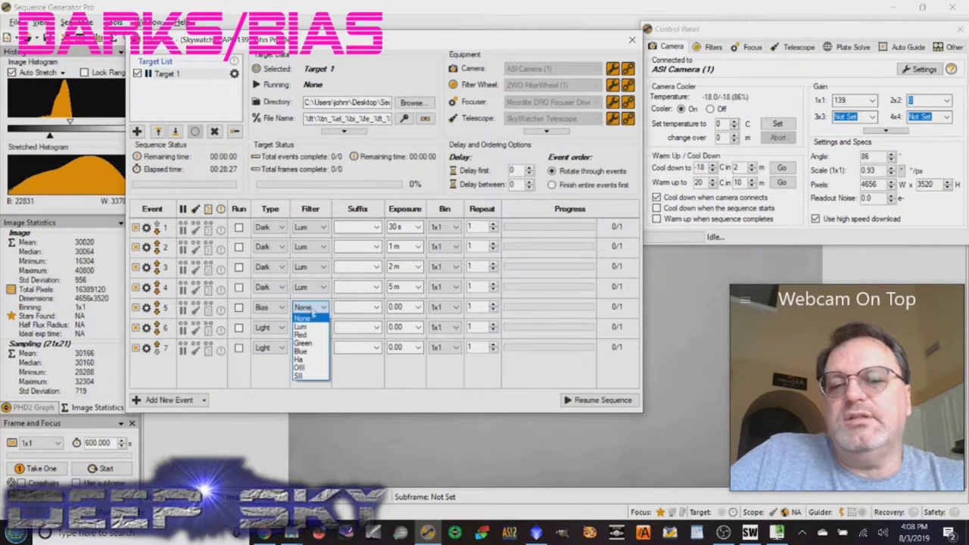
click(310, 326)
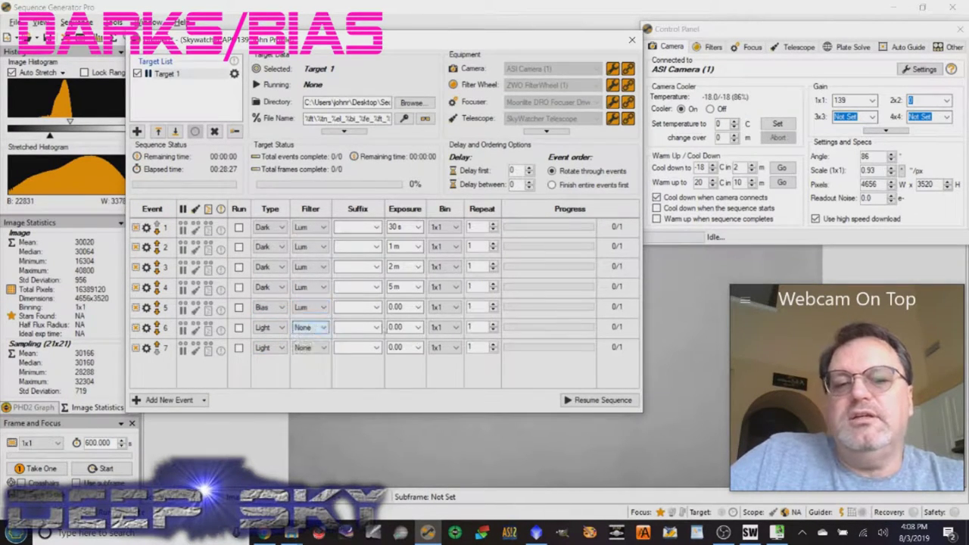
click(410, 306)
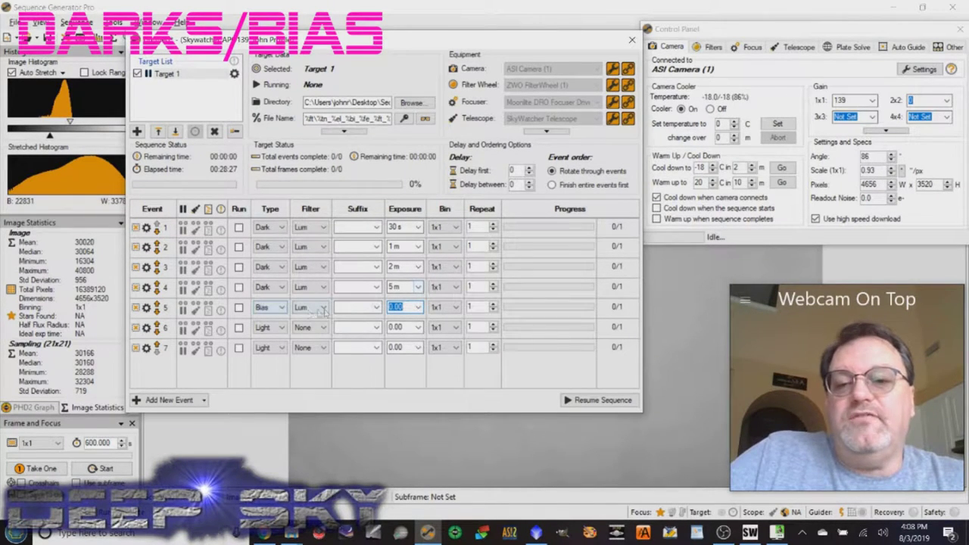
Step: Set the repeat count to 50 for each of the dark events 1 through 4
click(474, 228)
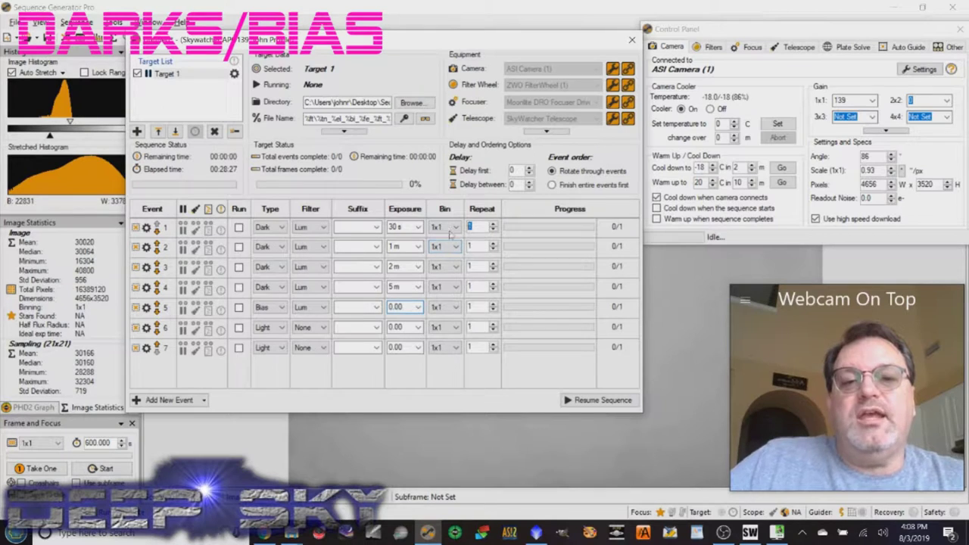
text(50)
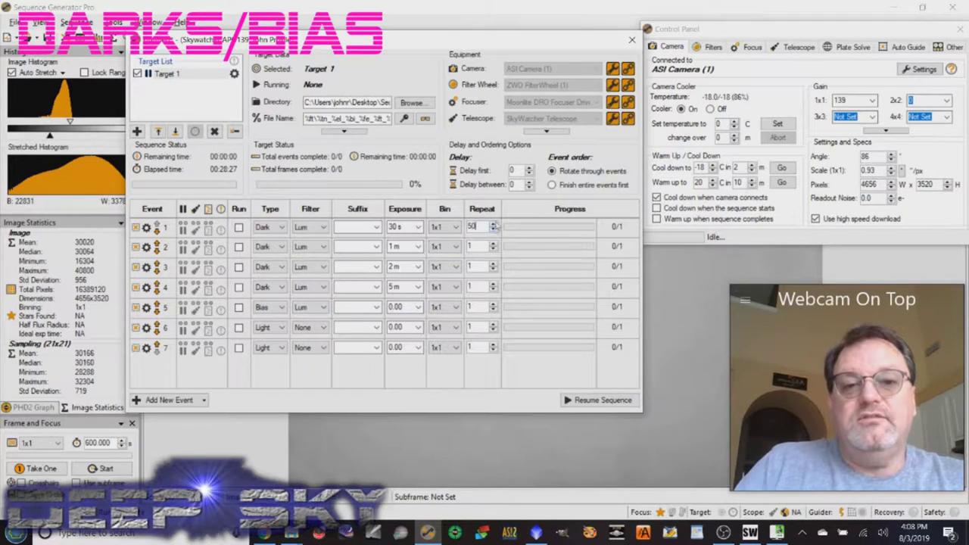
double_click(472, 226)
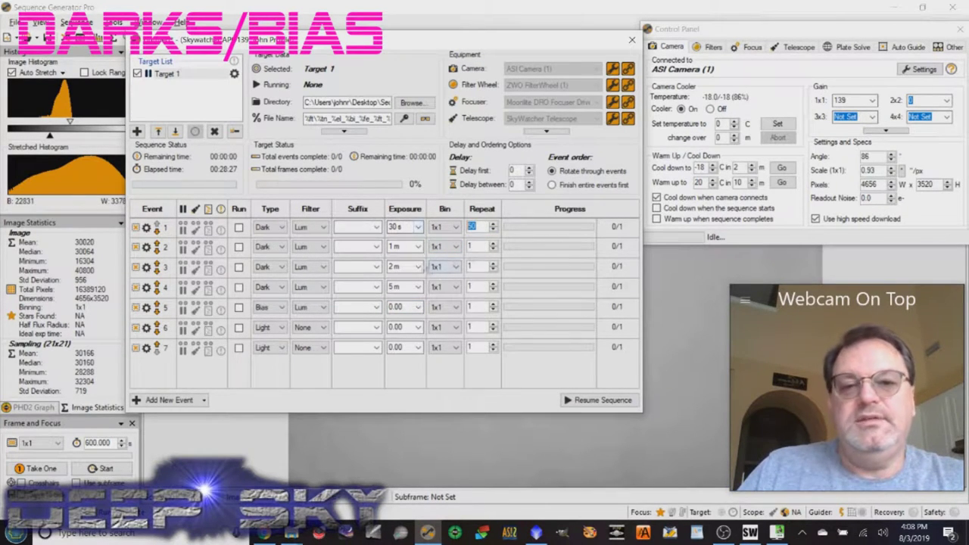
click(477, 246)
text(50)
click(477, 266)
text(50)
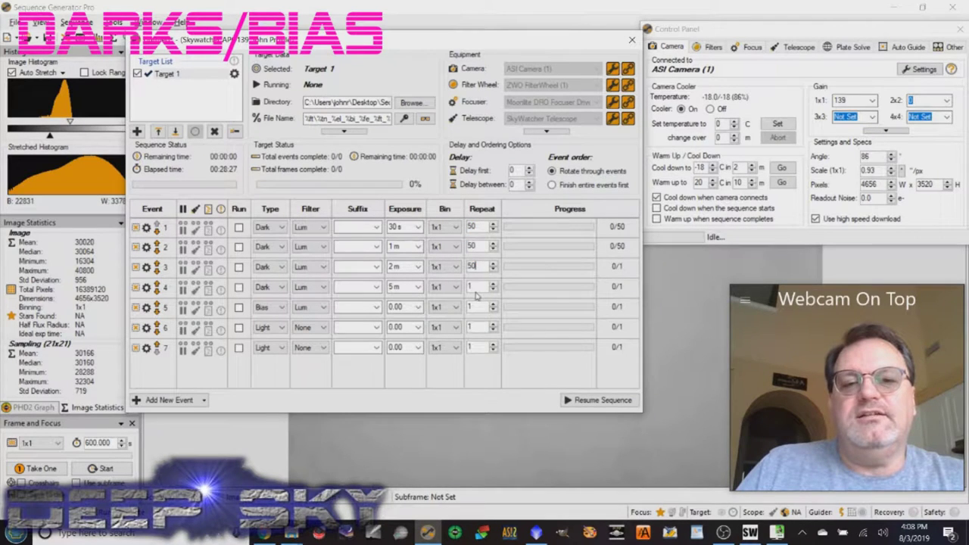
click(478, 286)
text(50)
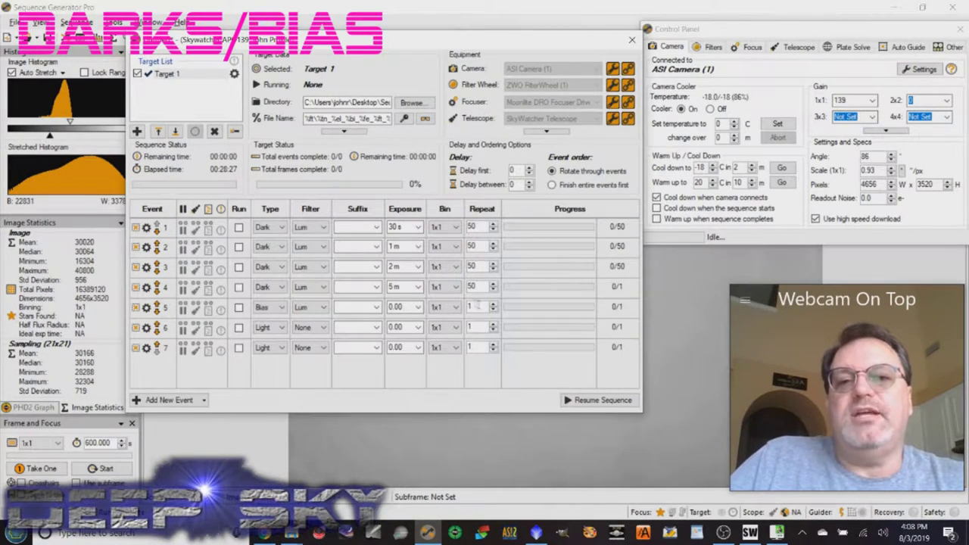
Step: Set the event order to finish entire events first and run the dark and bias sequence
click(561, 185)
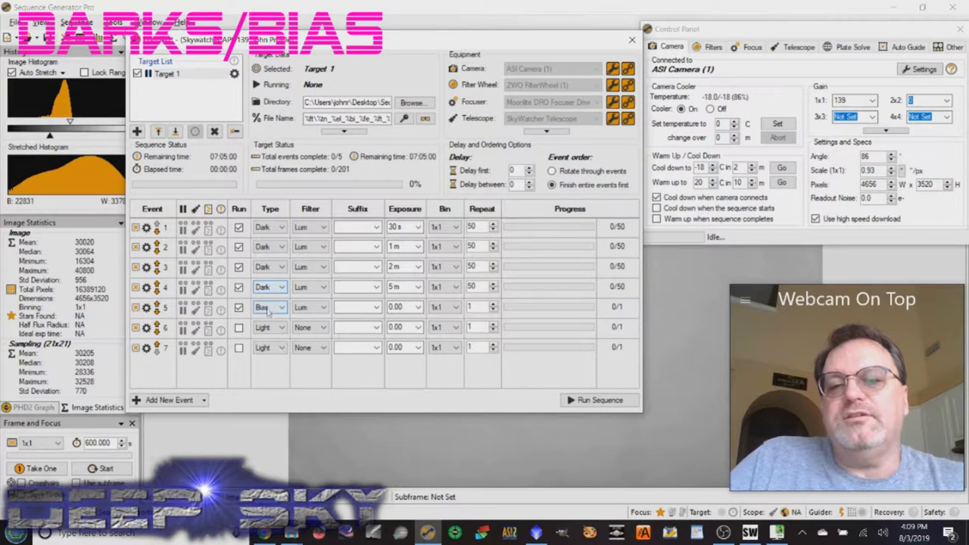
click(602, 401)
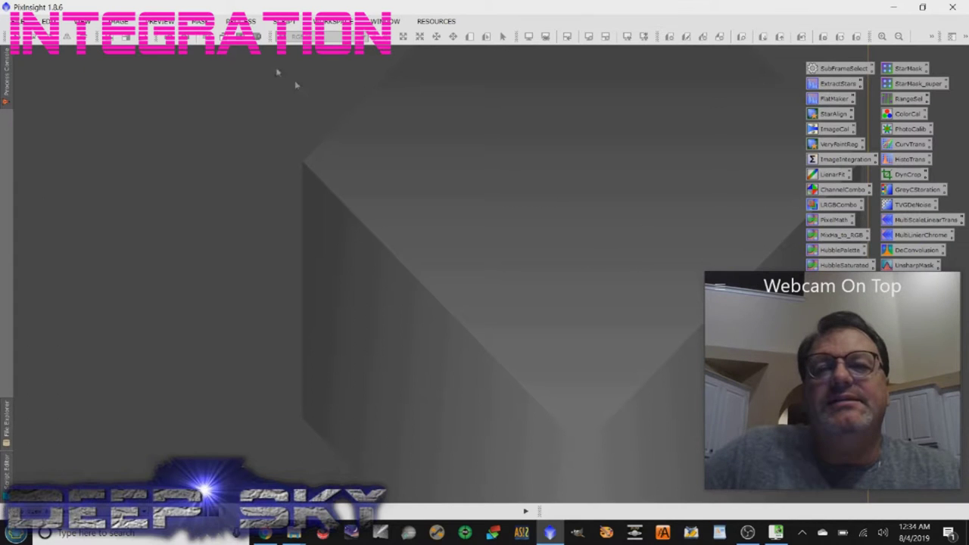
Step: Switch to PixInsight, open the ImageIntegration process and move its window clear of the process icons
click(240, 21)
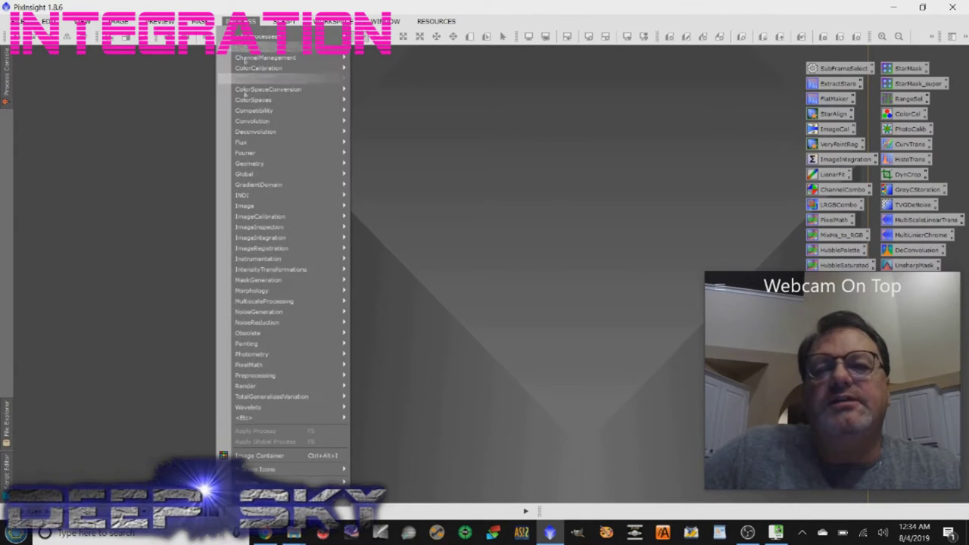
mouse_move(317, 238)
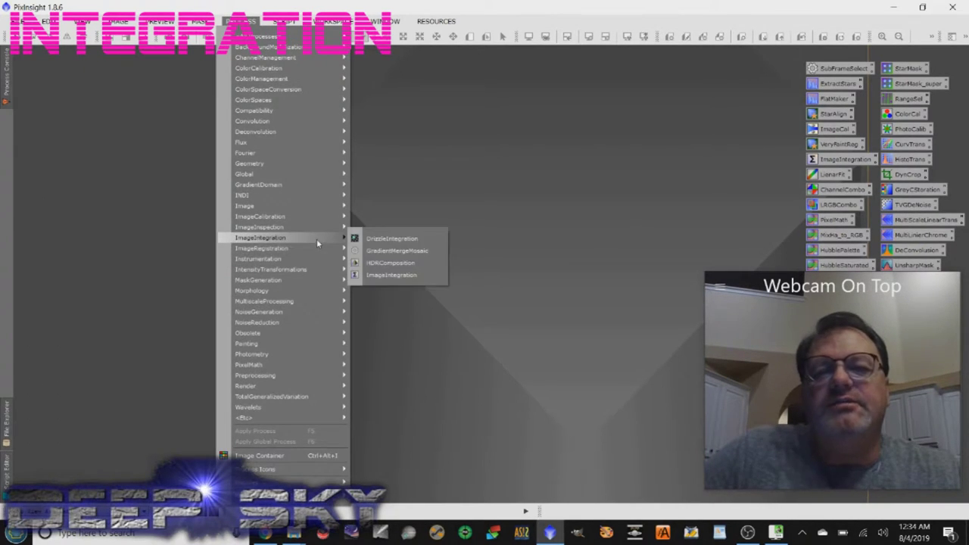
click(410, 276)
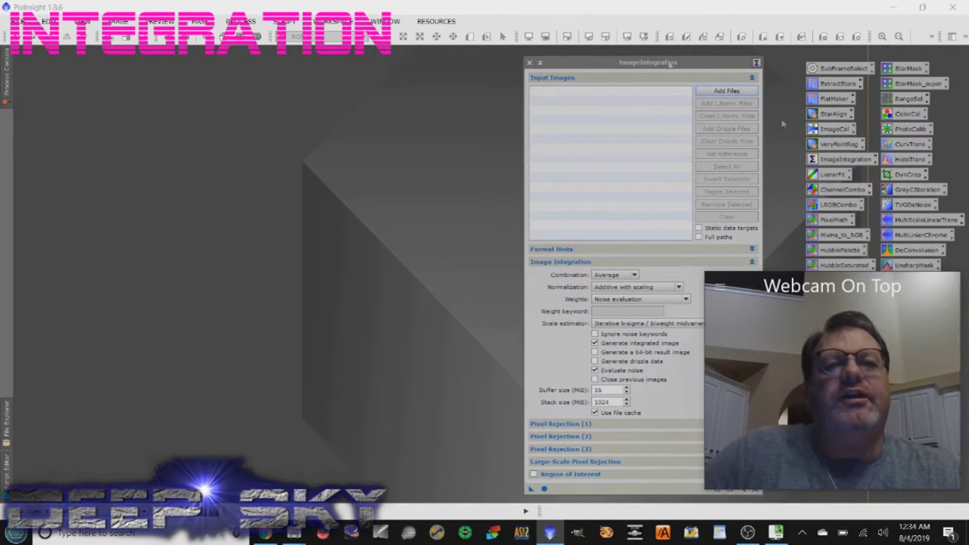
drag(647, 65, 569, 67)
Step: Add all the 0.01 s Lum flat frames from the Flat folder in Master2 as ImageIntegration input images
click(649, 91)
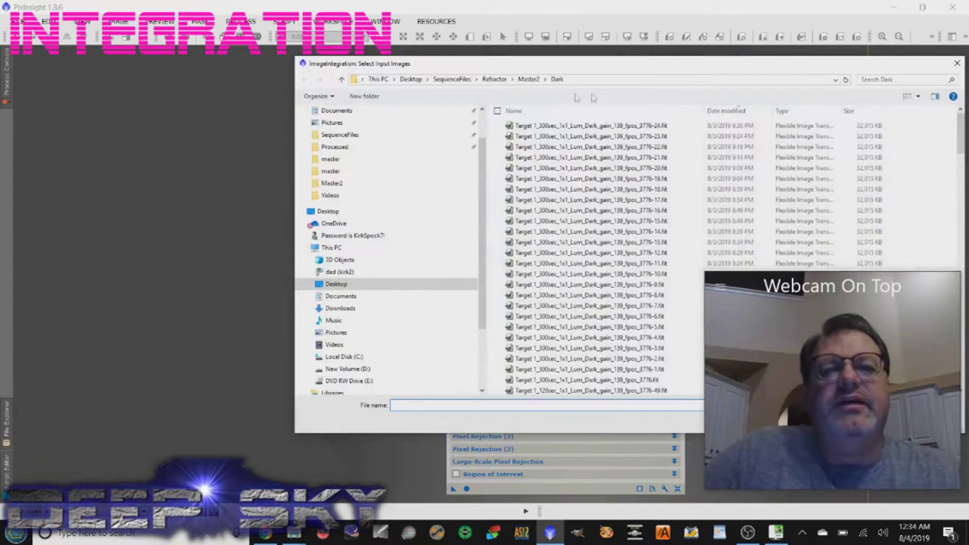
click(529, 81)
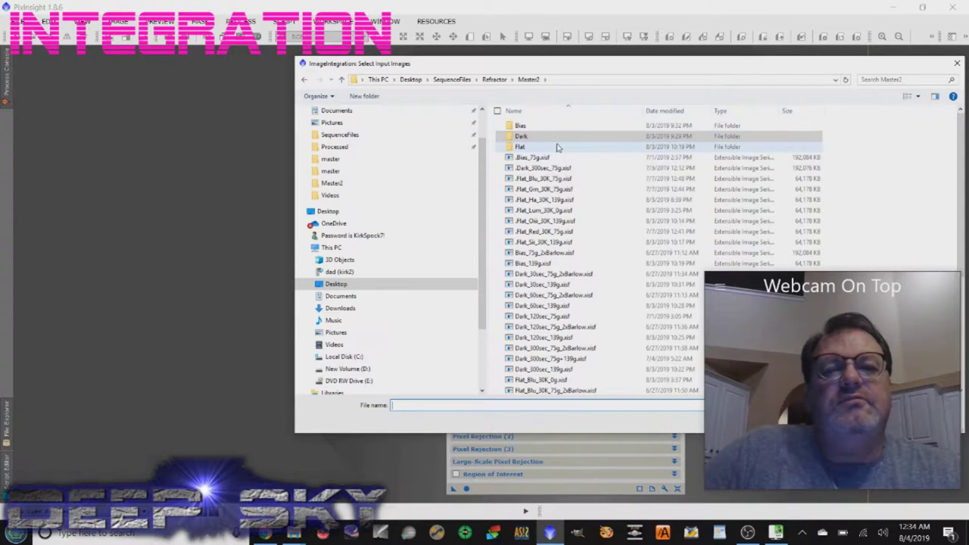
double_click(557, 148)
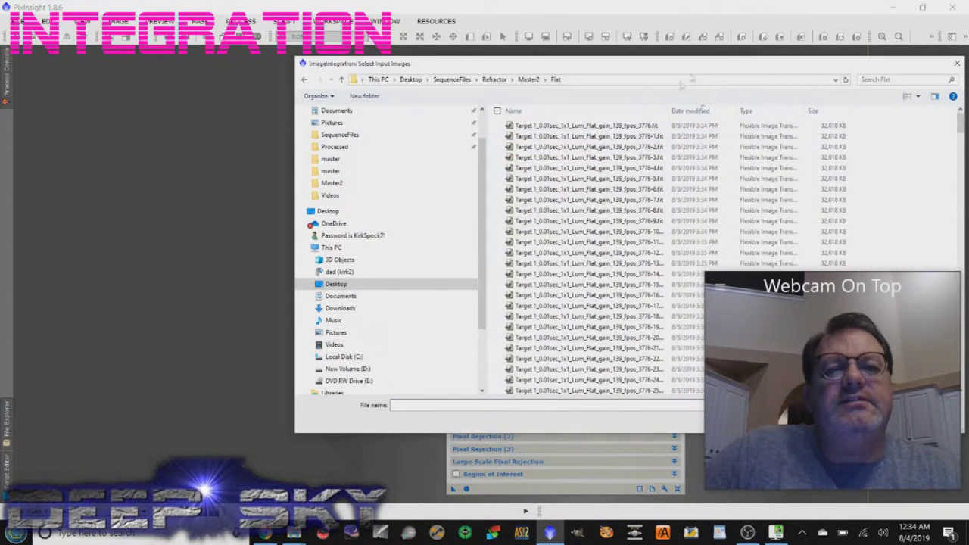
click(590, 125)
scroll(588, 199, down, 5)
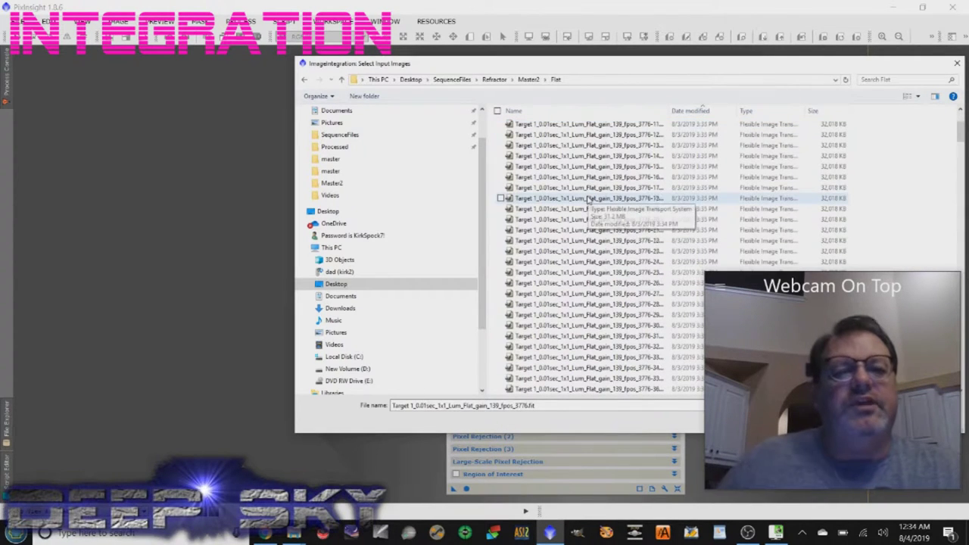
scroll(588, 199, down, 5)
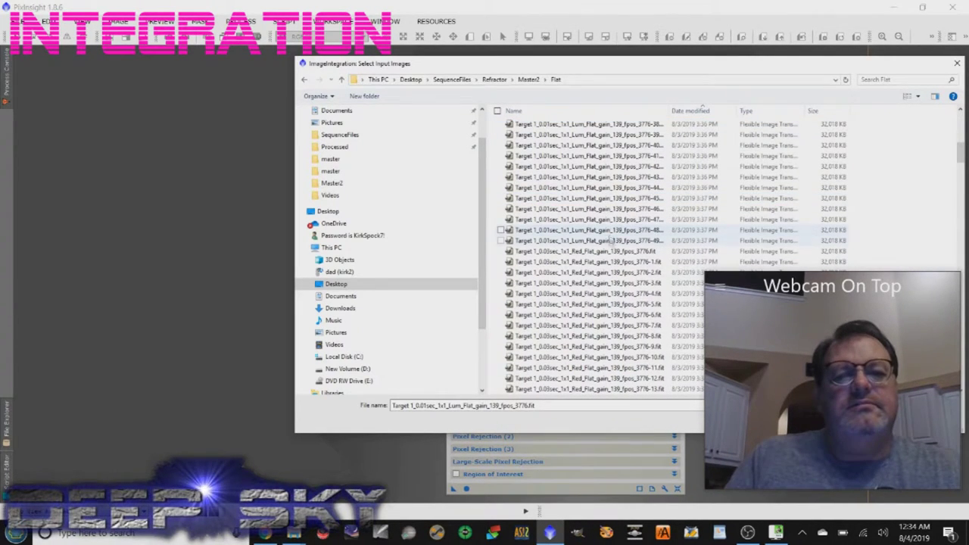
shift+click(612, 241)
drag(750, 64, 576, 71)
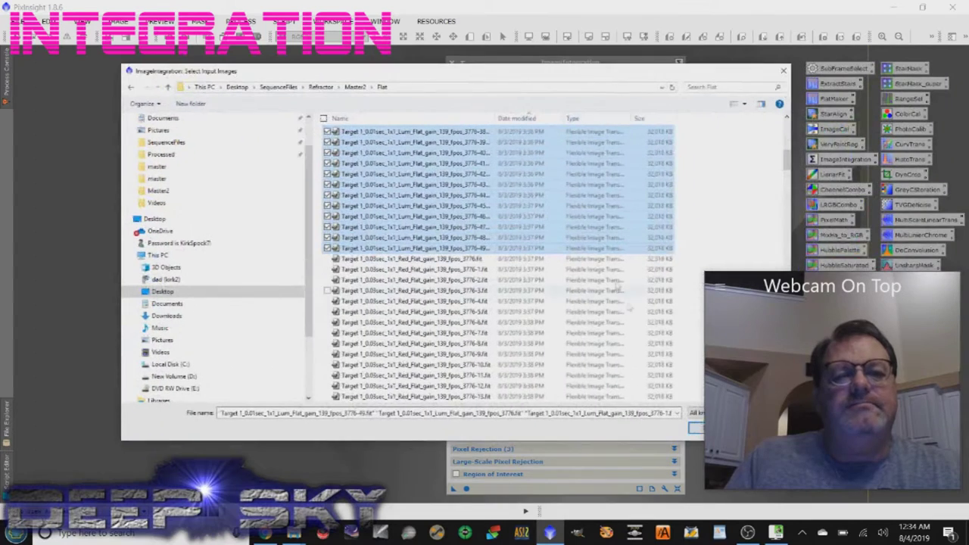
click(697, 429)
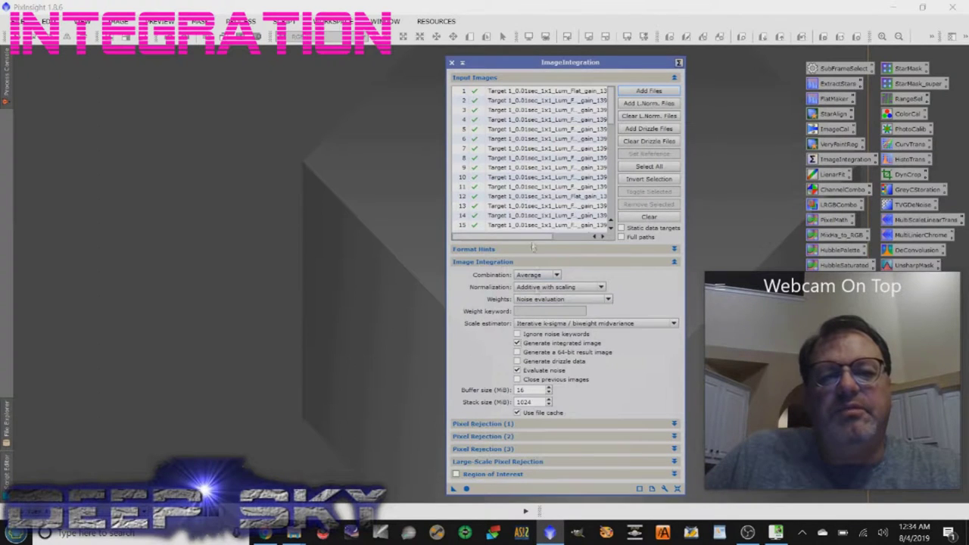
Step: Integrate the Lum flat frames with the current settings and close the rejection_low map
click(466, 489)
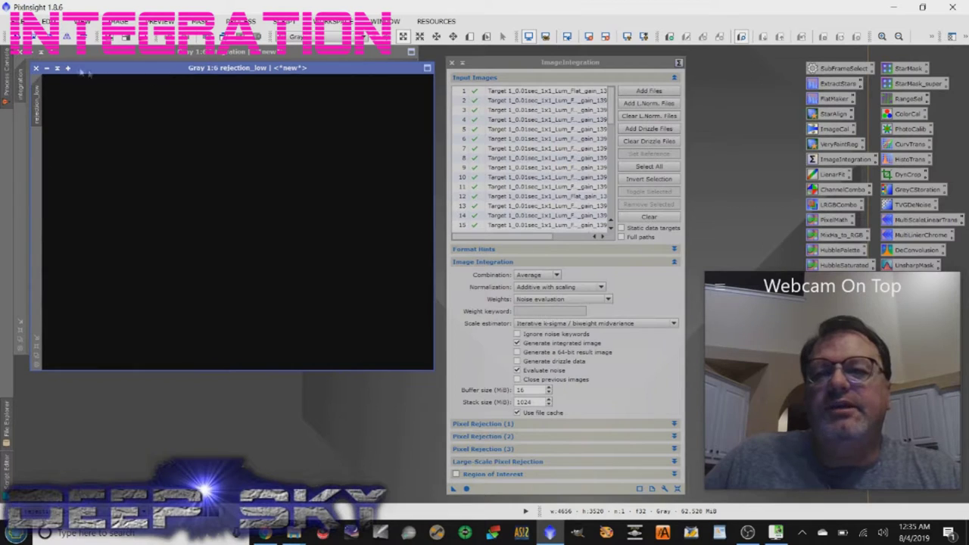
click(36, 69)
Step: Auto-stretch the display of the integrated Lum flat and position its window beside the ImageIntegration settings
drag(255, 55, 286, 84)
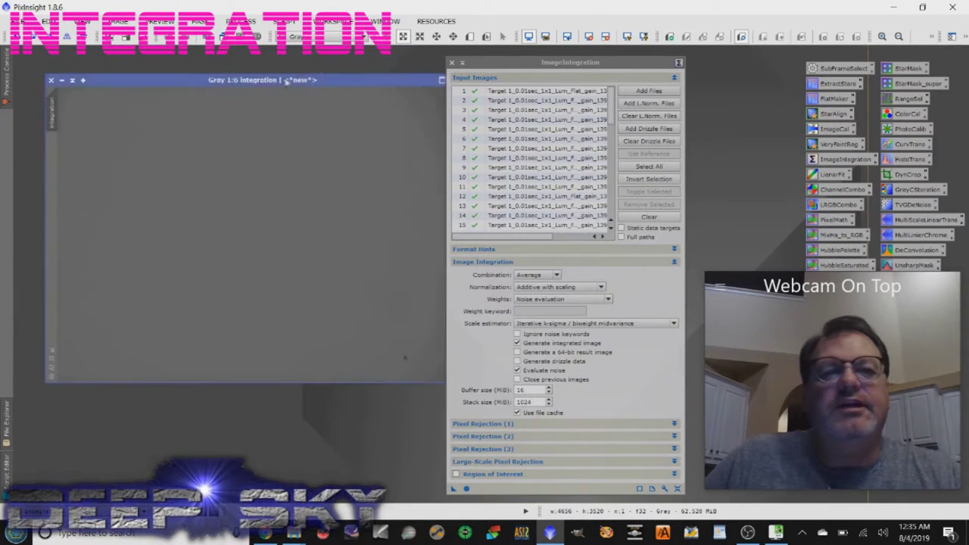
click(627, 37)
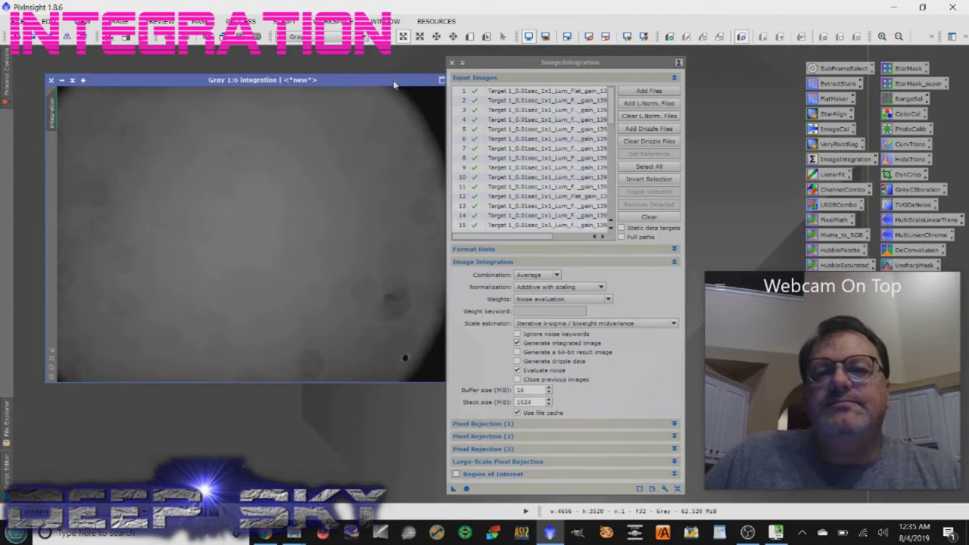
drag(393, 81, 371, 78)
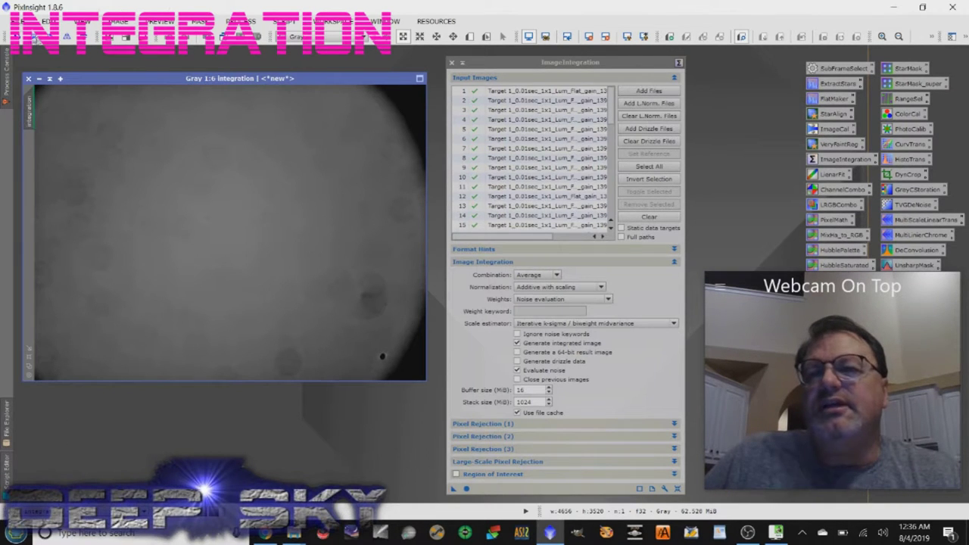
Step: Prepare to save the integrated flat as Flat_Lum_30K_139g.xisf in Master2, cancel the save, and close the image
click(19, 21)
click(34, 116)
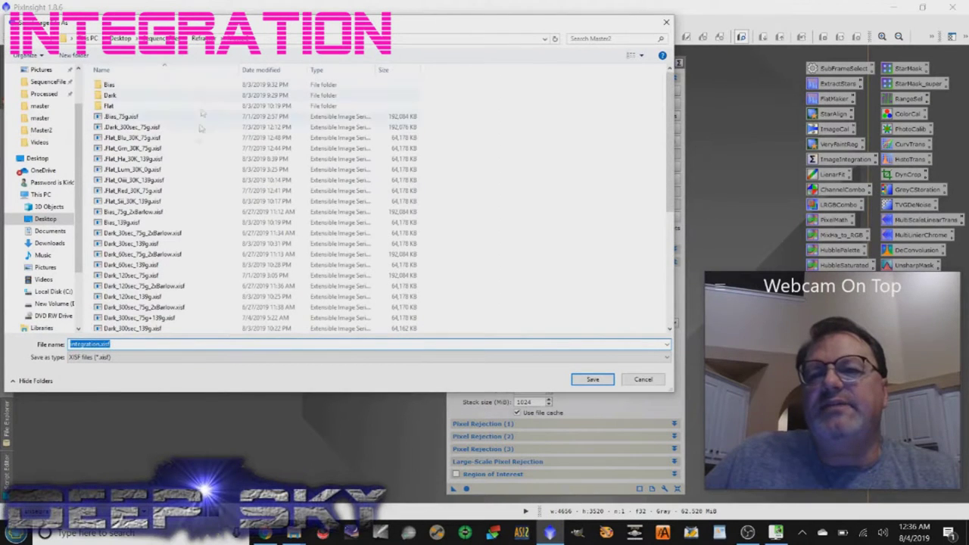
click(181, 276)
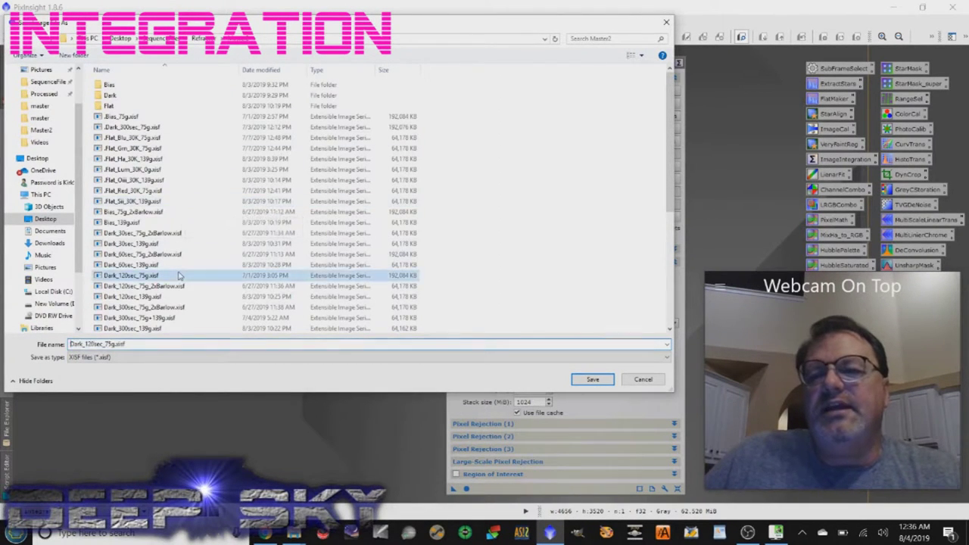
scroll(180, 276, down, 6)
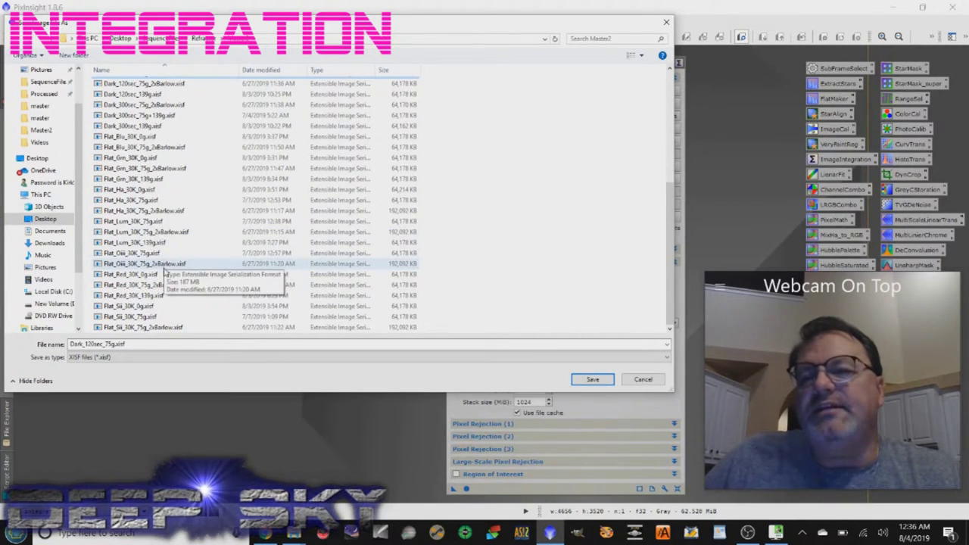
click(136, 242)
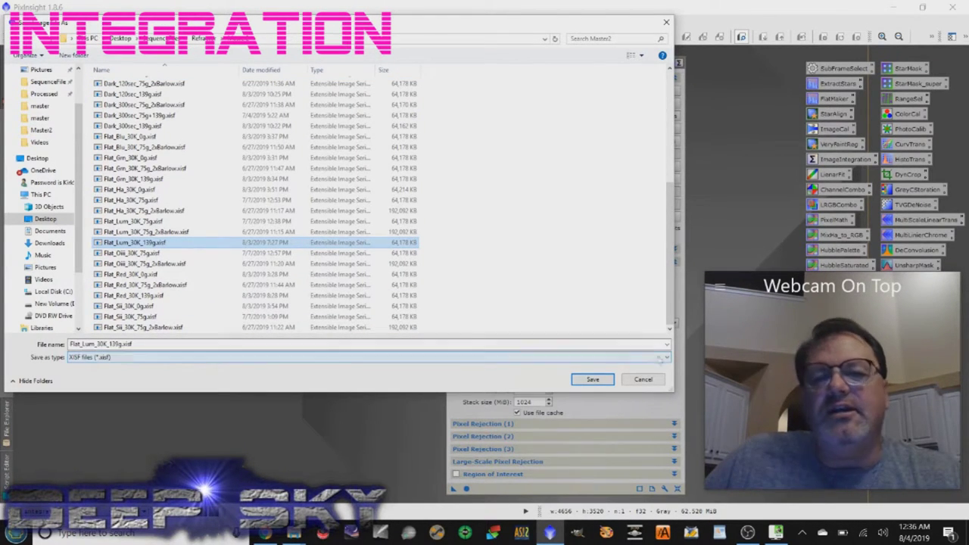
click(651, 381)
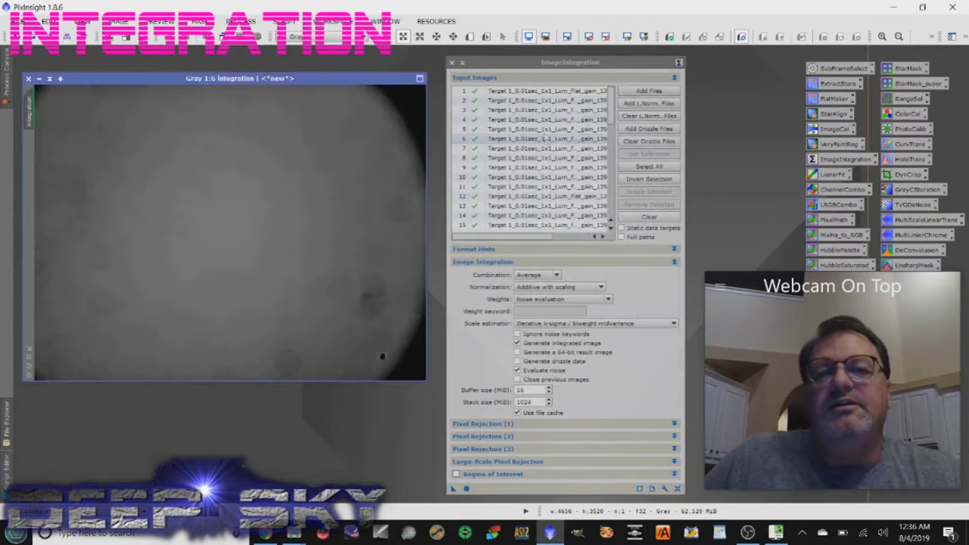
click(29, 79)
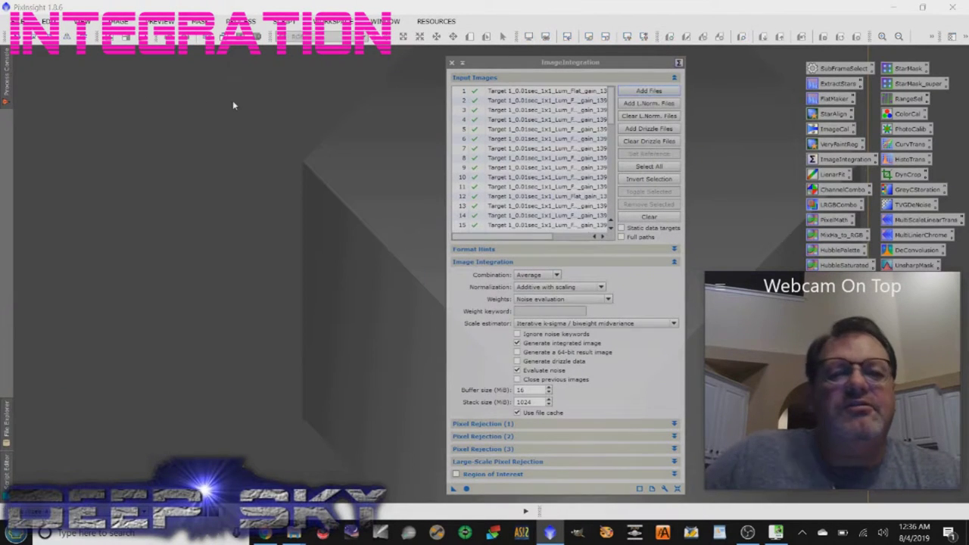